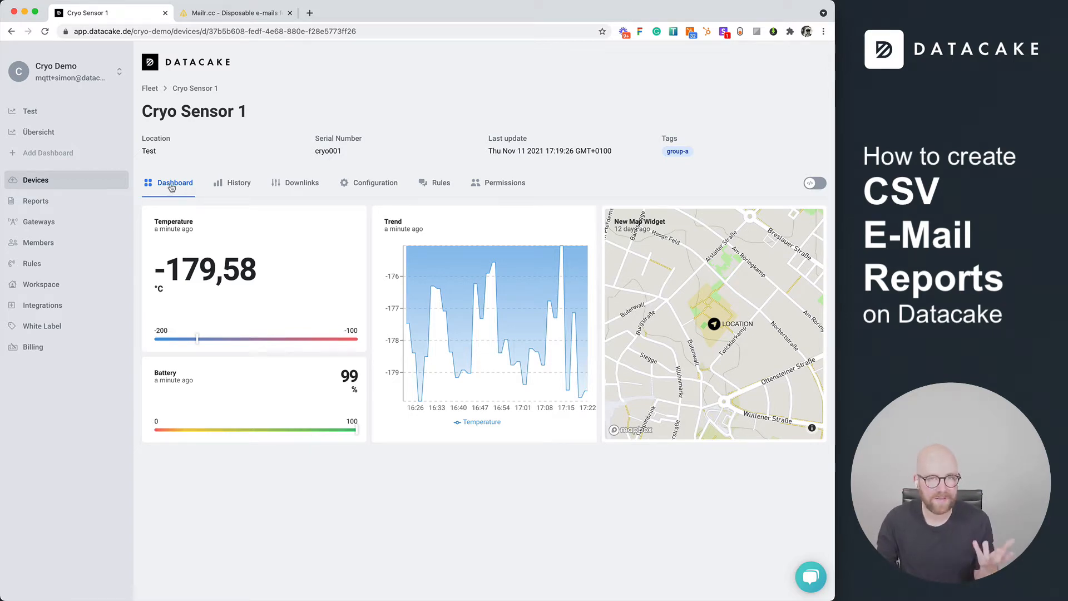
Open the device list and view the dashboards of Cryo Sensor 4 and Cryo Sensor 8
click(19, 178)
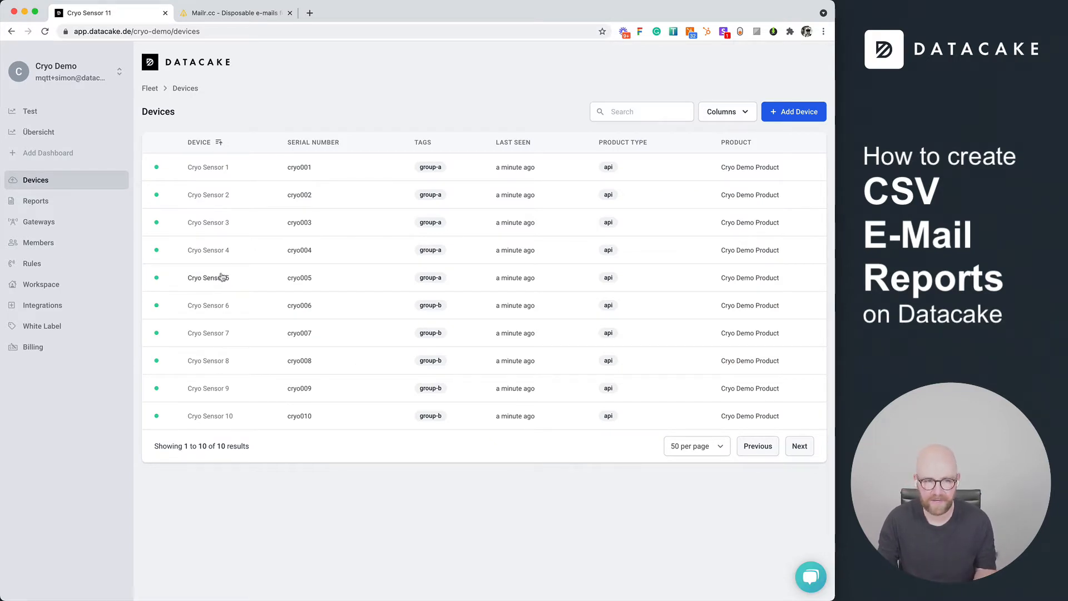
click(220, 251)
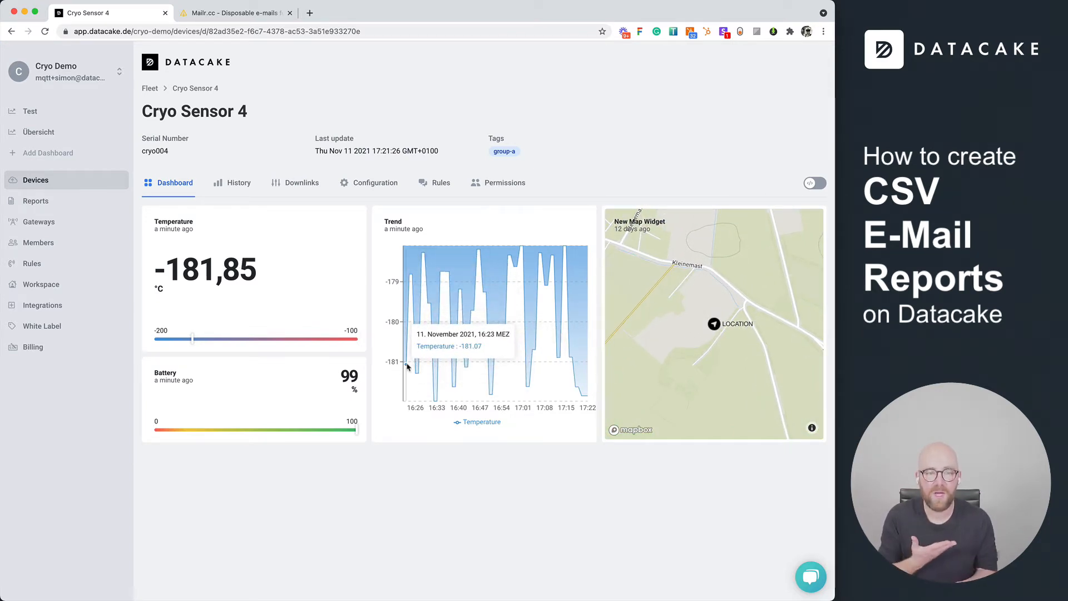
click(78, 181)
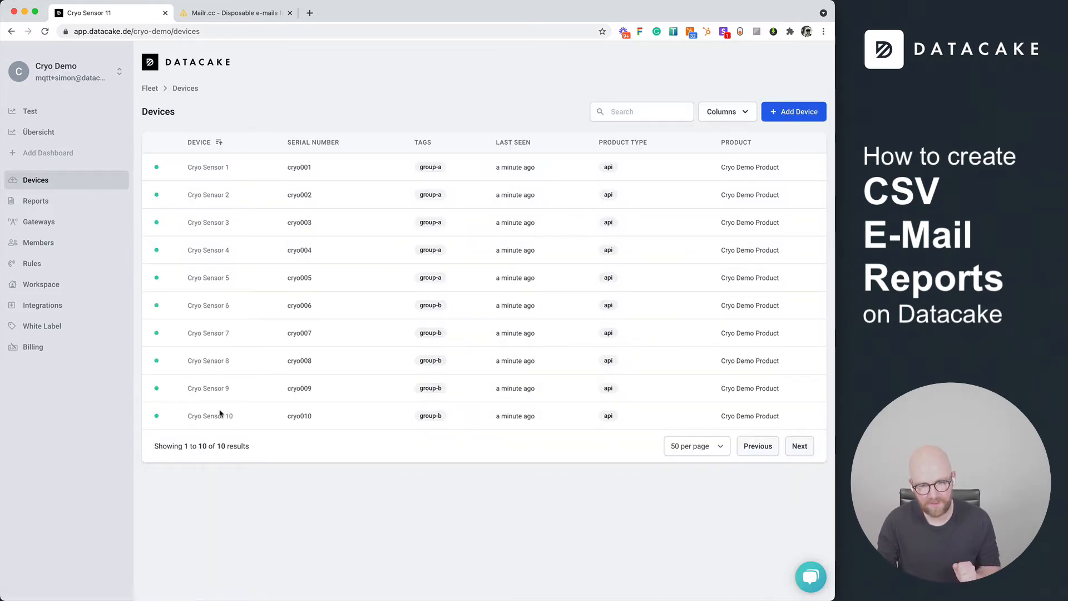
click(214, 360)
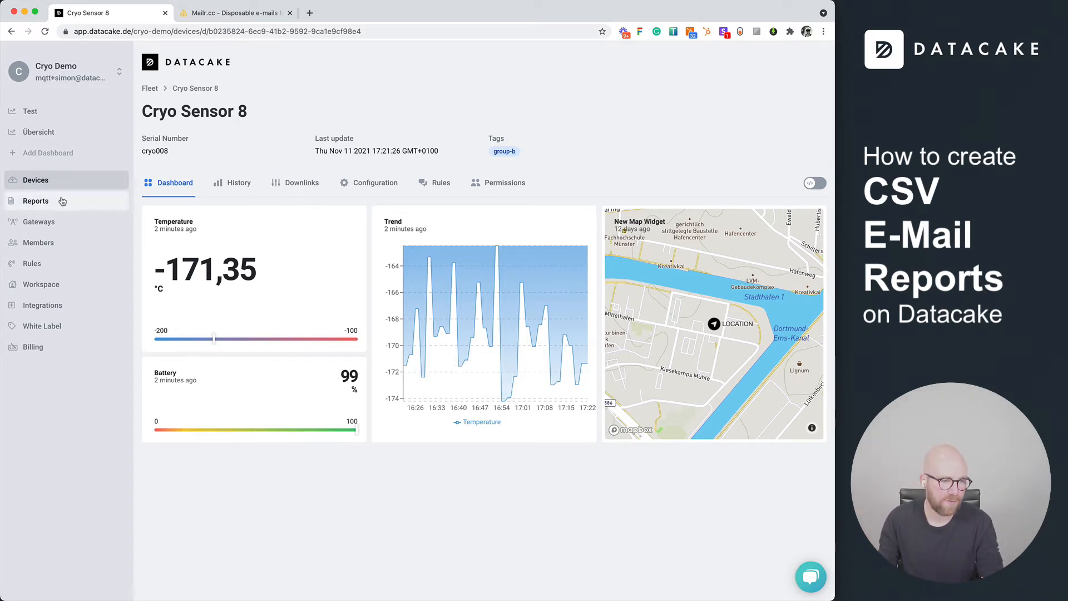
Start a new workspace report named "My First Report"
click(33, 202)
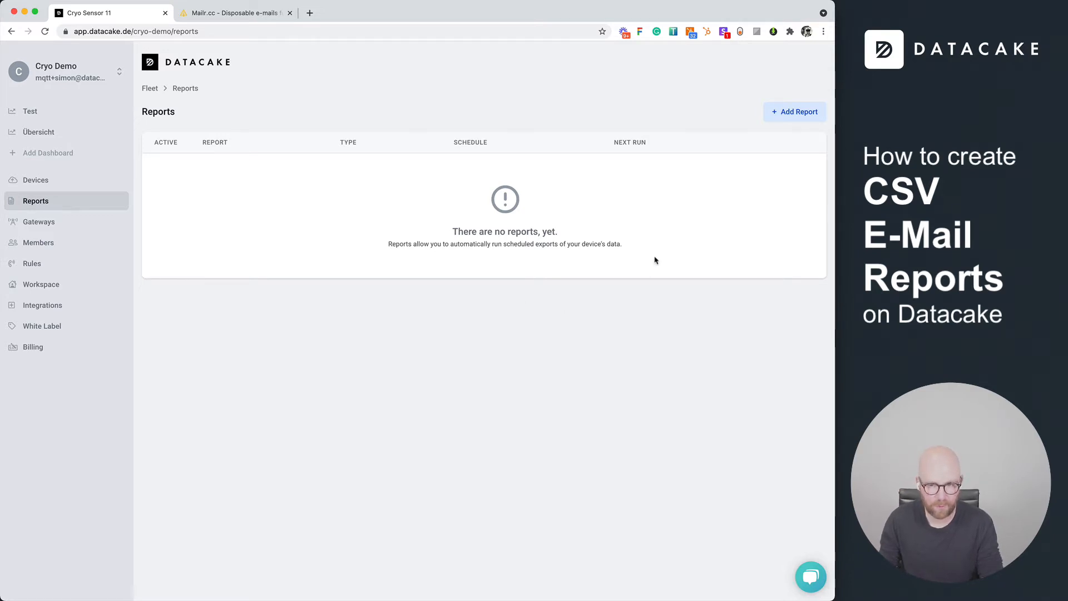
click(792, 114)
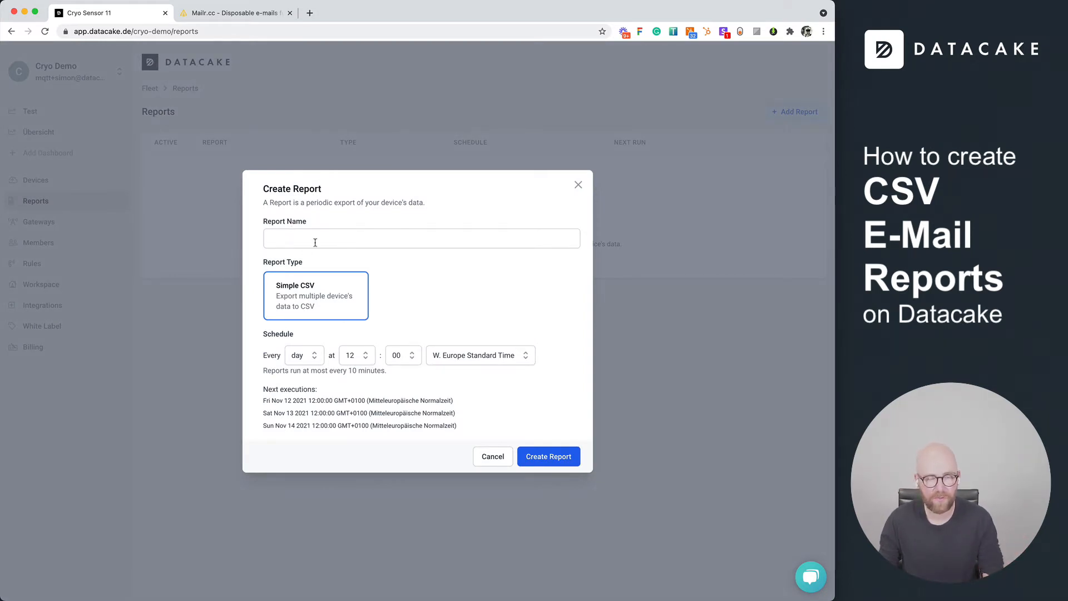
click(372, 239)
text(My)
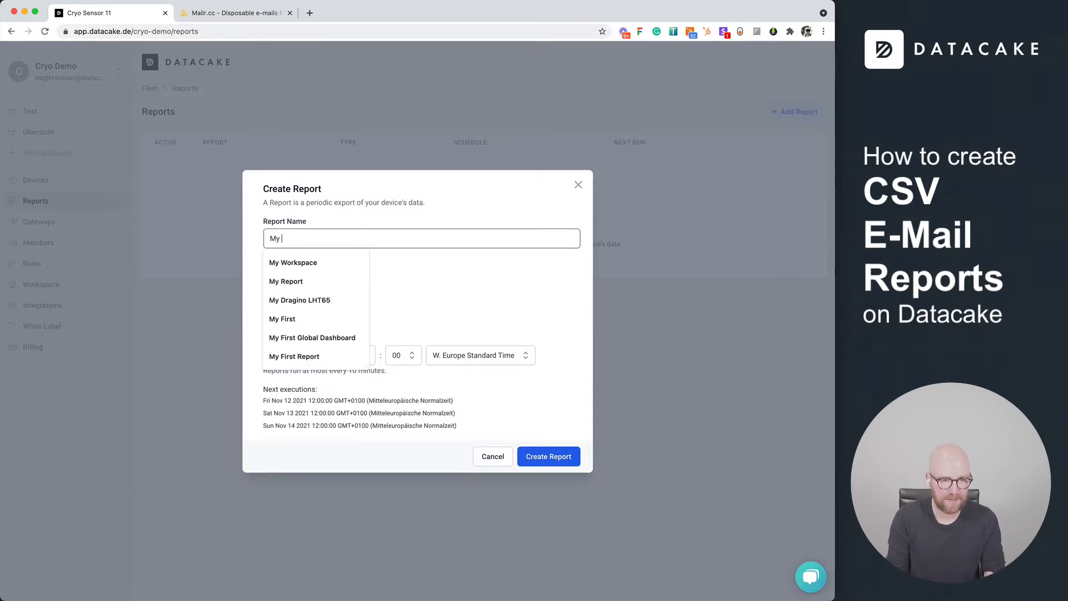
text( First Report)
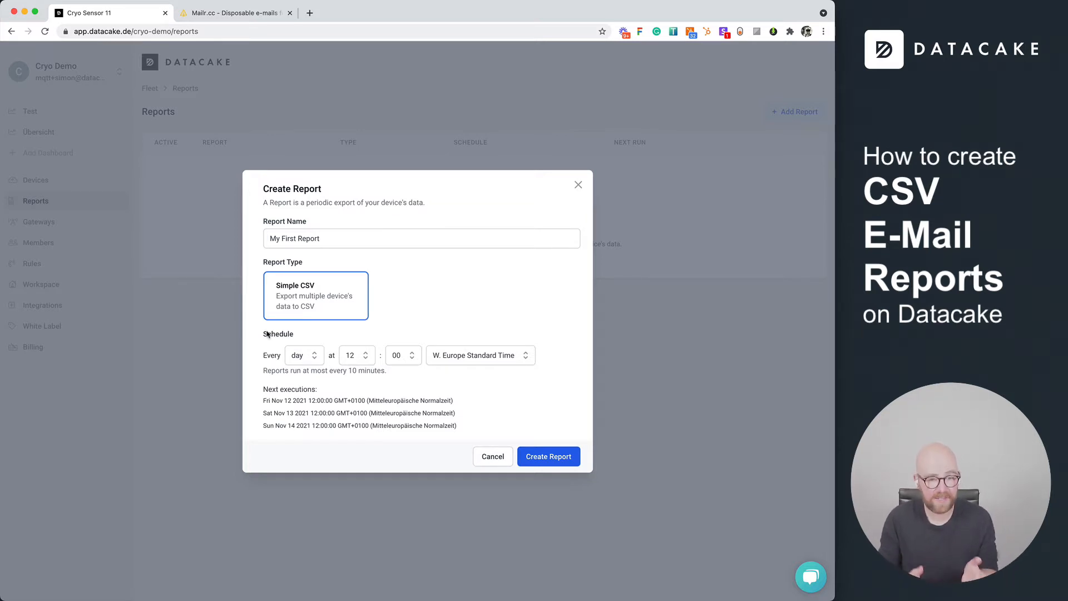
Check the schedule options, keeping the report at every day, 12:00, W. Europe Standard Time
click(303, 359)
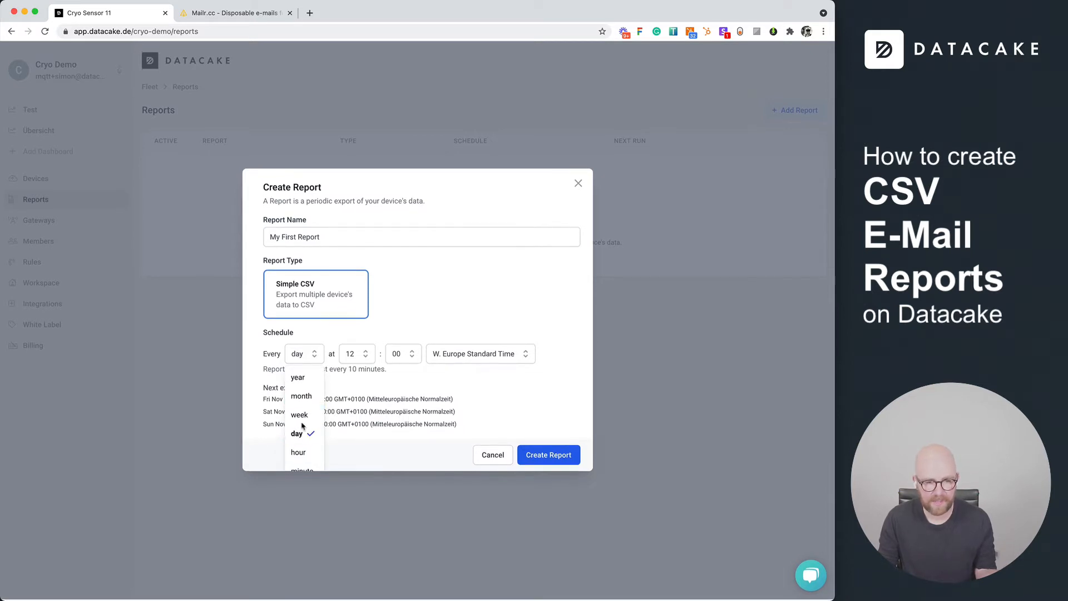
click(301, 435)
click(360, 355)
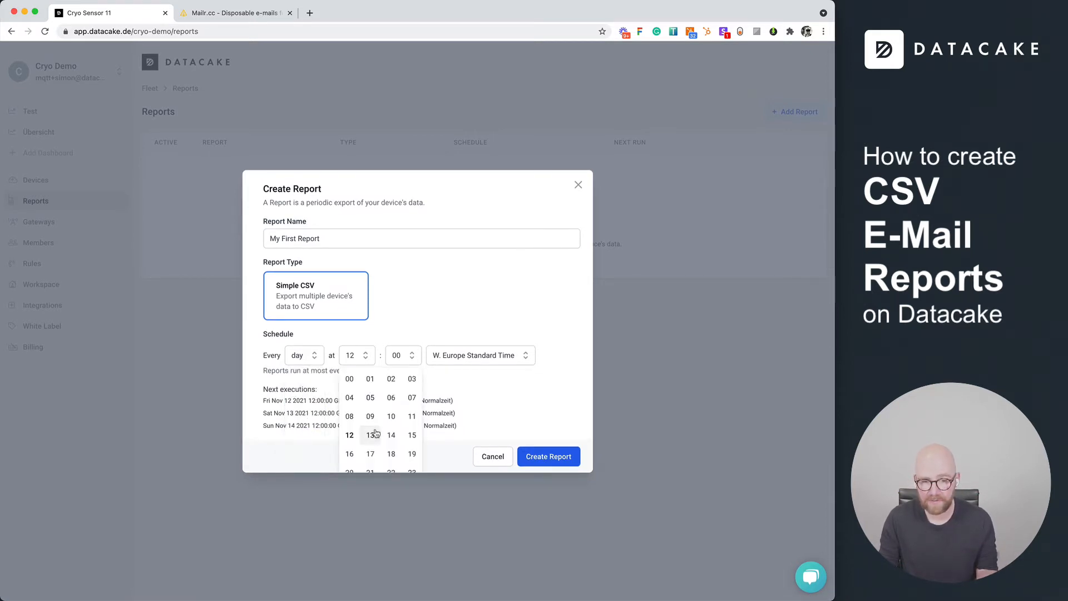
click(415, 325)
click(487, 358)
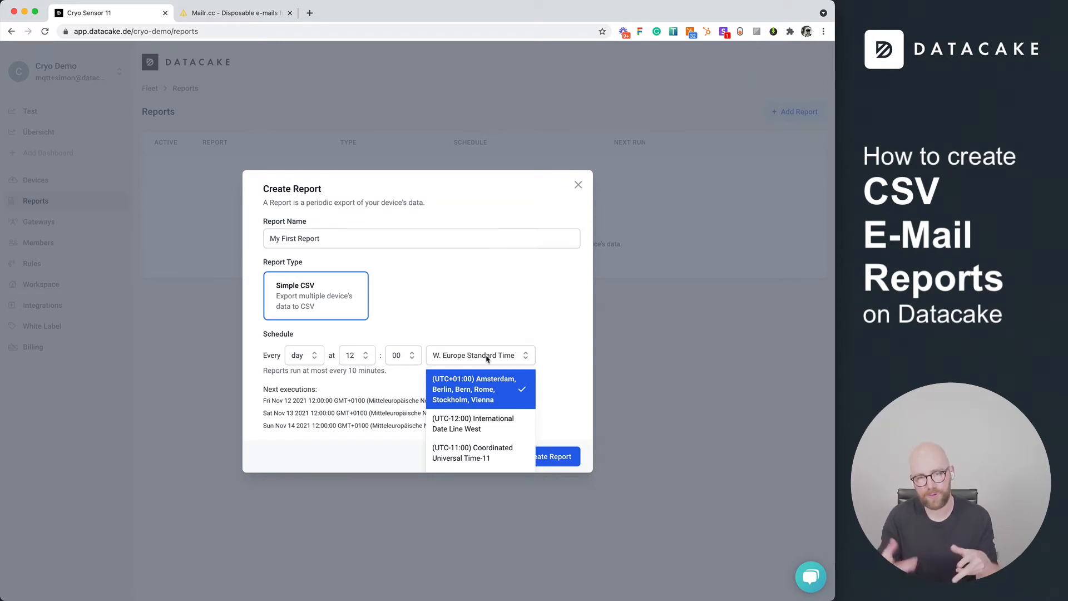
click(506, 333)
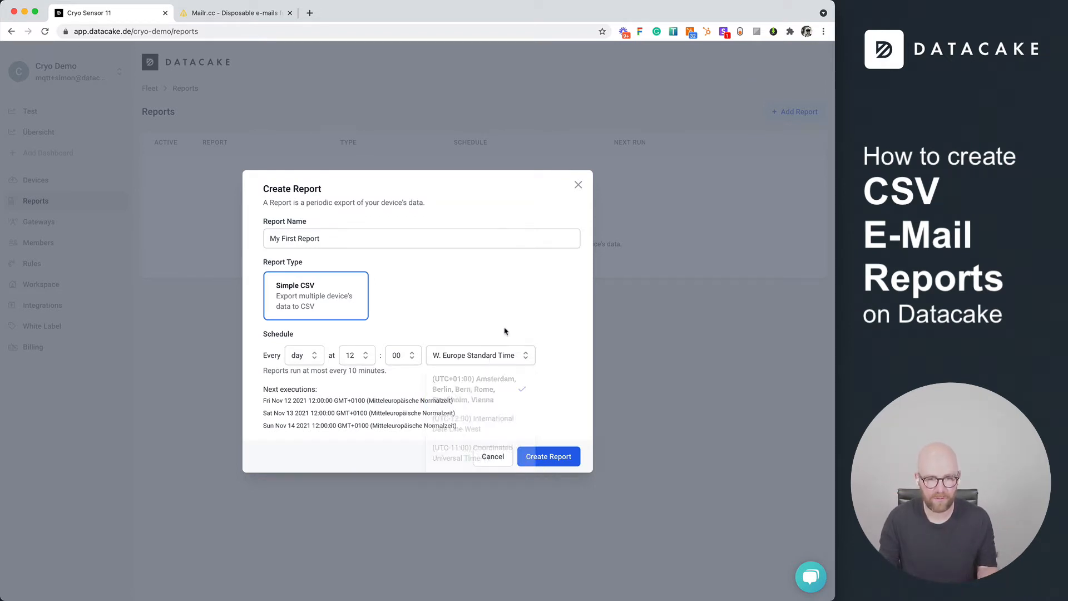
Review the next execution dates of the scheduled report and create the Simple CSV report
triple_click(278, 391)
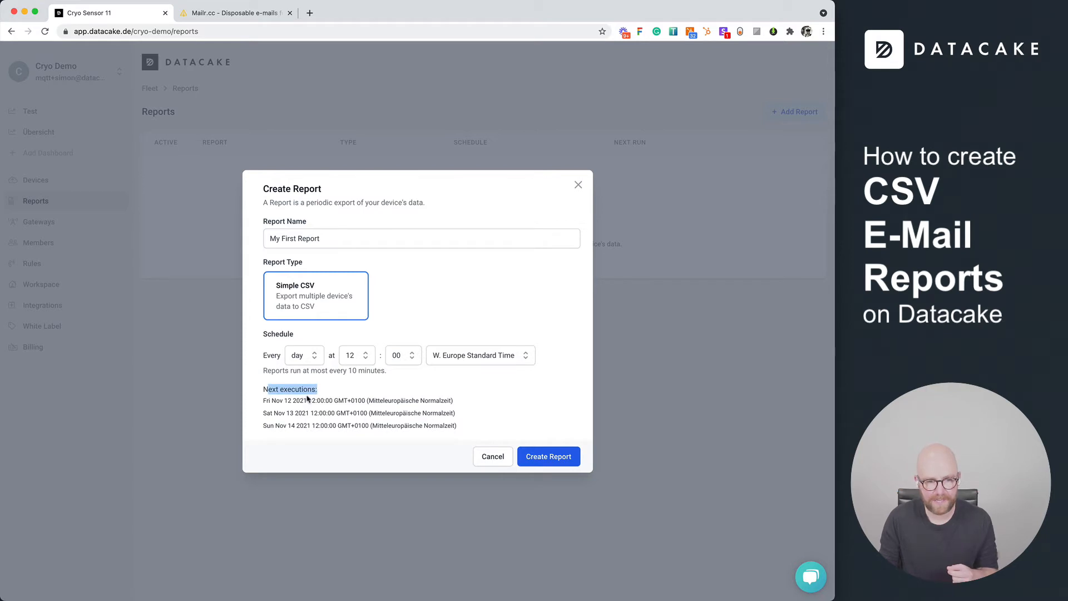
drag(259, 399, 474, 426)
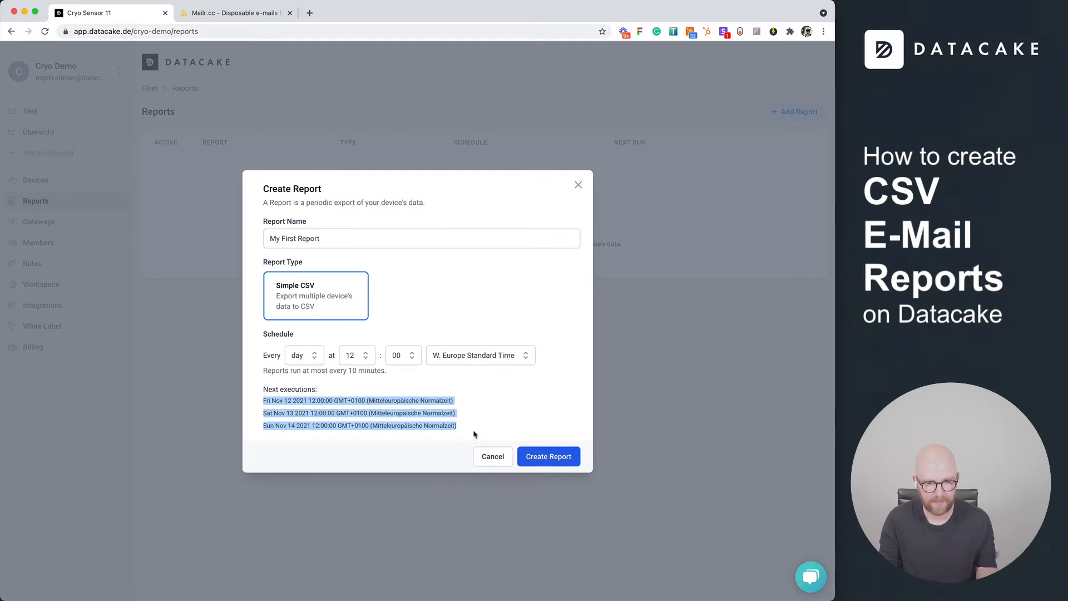
click(469, 386)
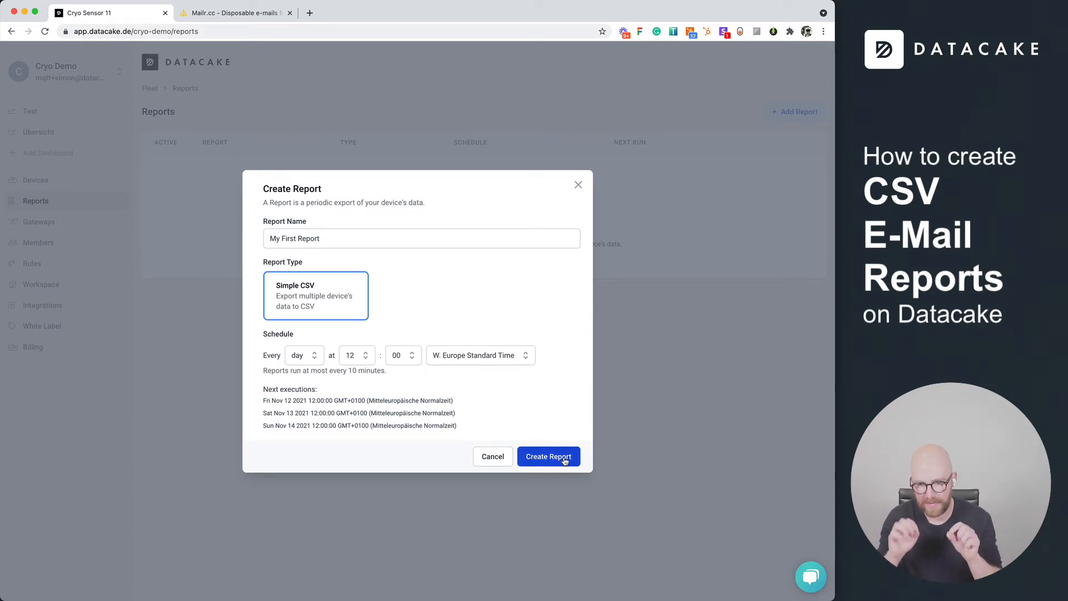
click(565, 459)
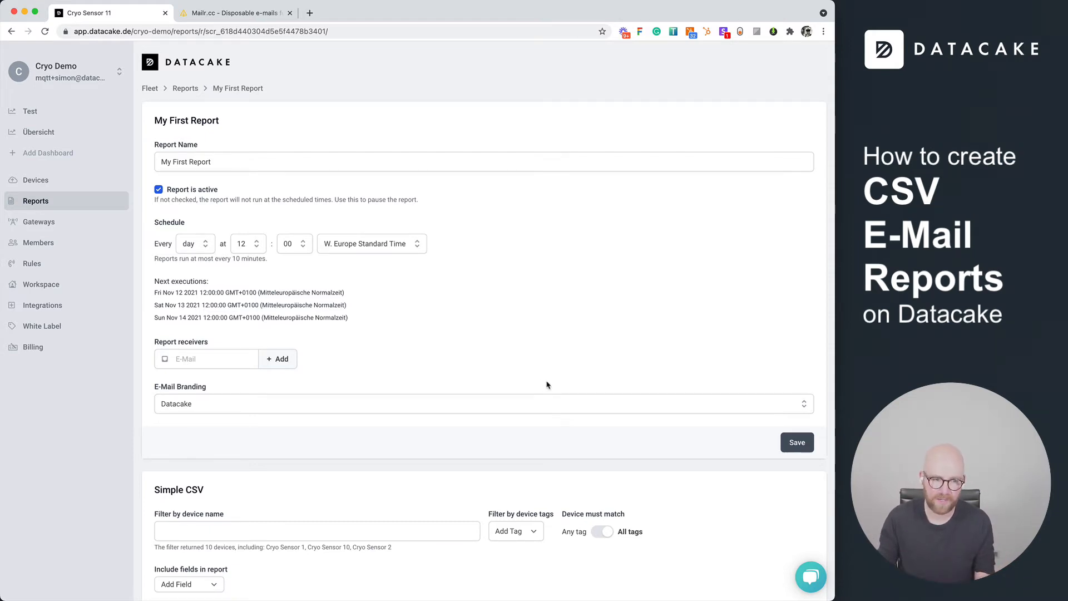
Copy the disposable inbox's e-mail address from the Mailr.cc tab and add it as a report receiver in Datacake
scroll(548, 384, down, 3)
scroll(548, 384, up, 3)
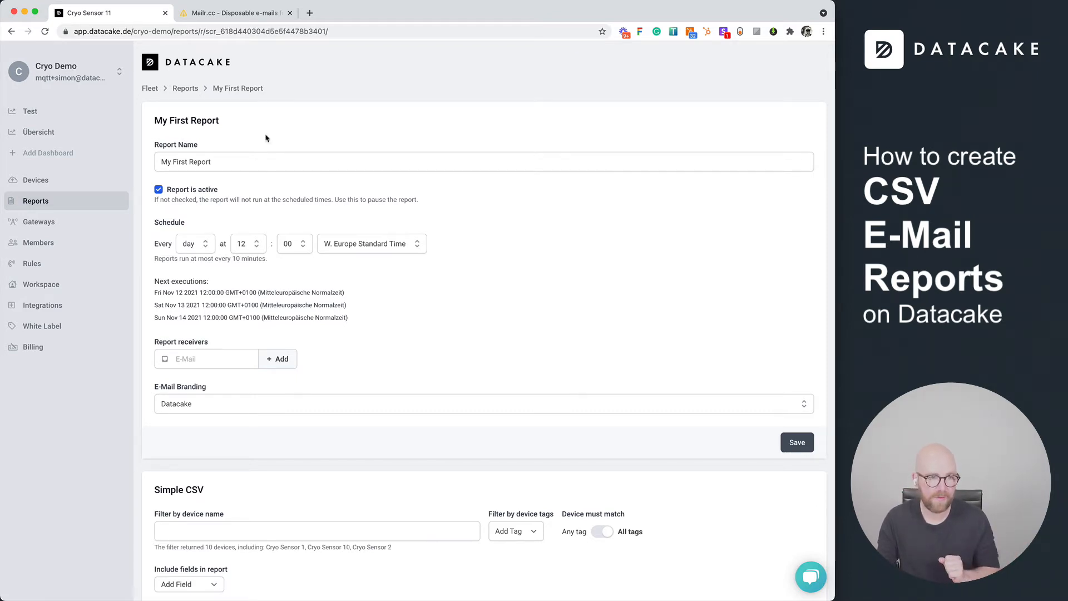
click(258, 17)
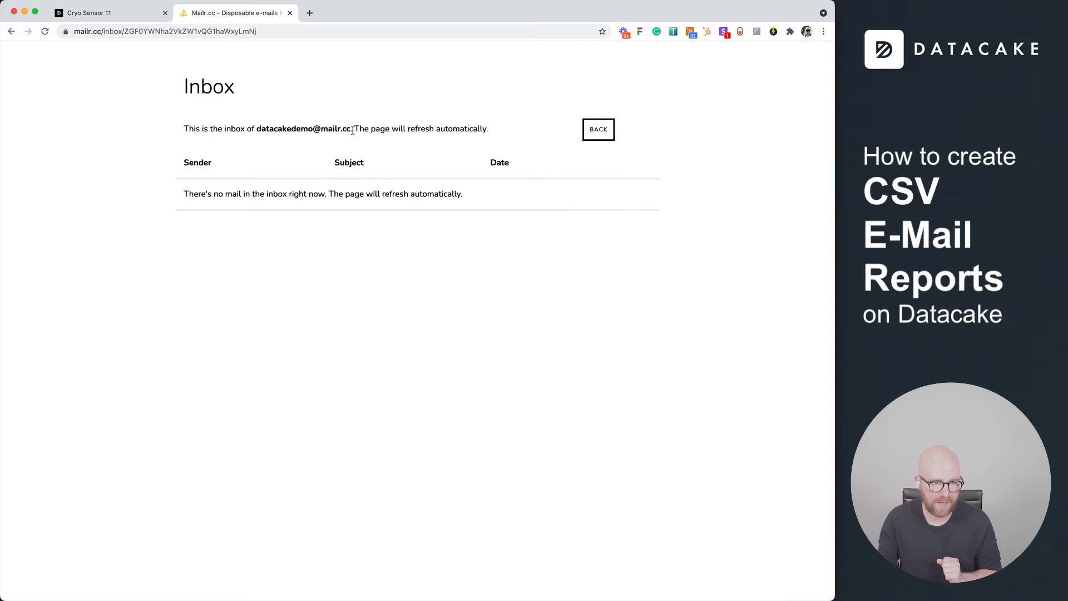
drag(351, 128, 257, 134)
key(ctrl+c)
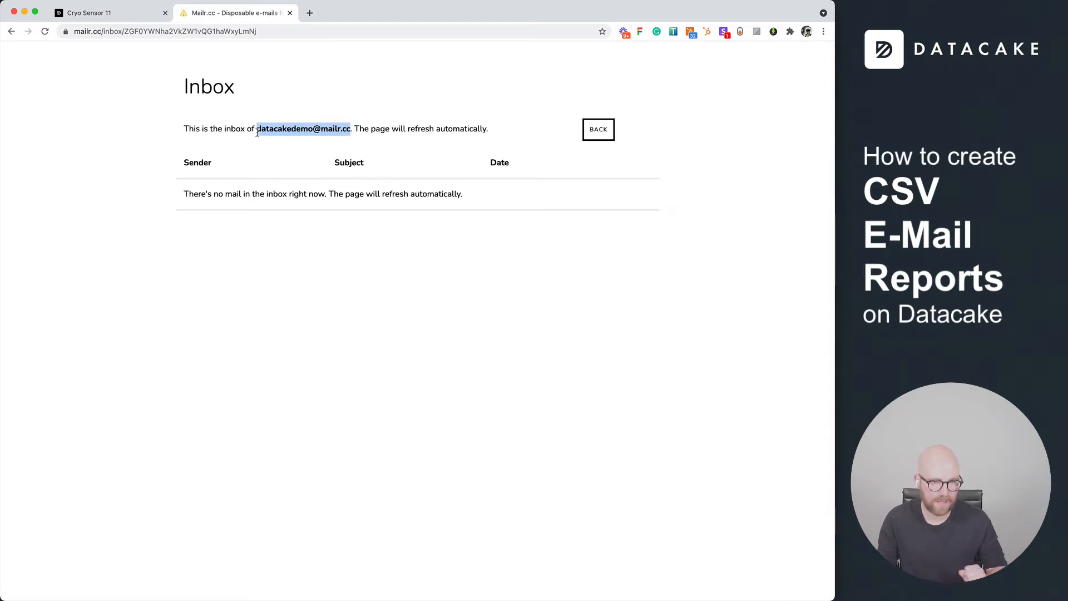
click(89, 12)
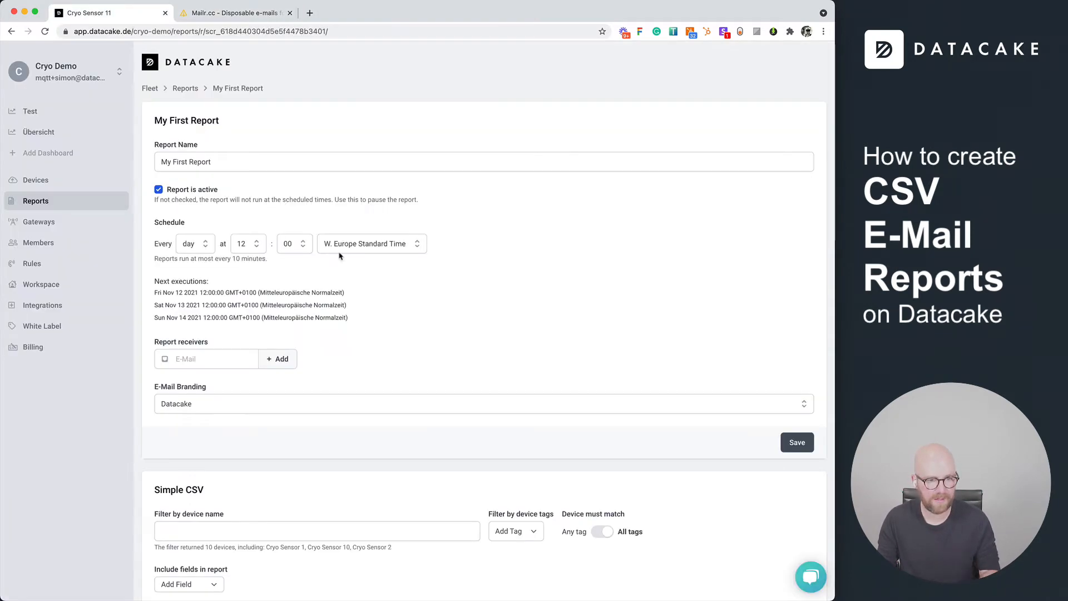
click(196, 360)
key(ctrl+v)
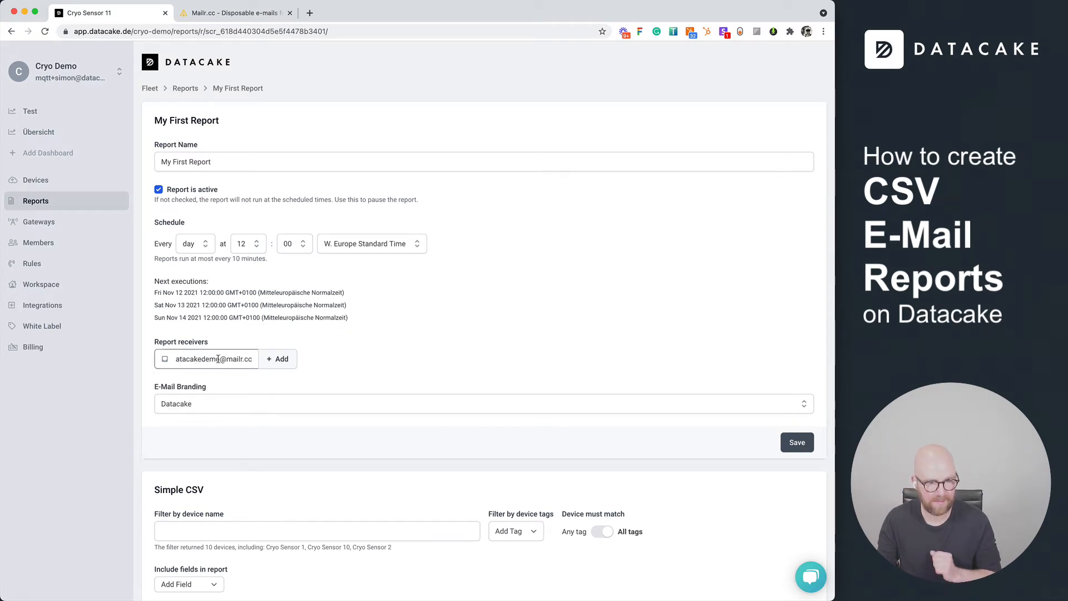
click(274, 361)
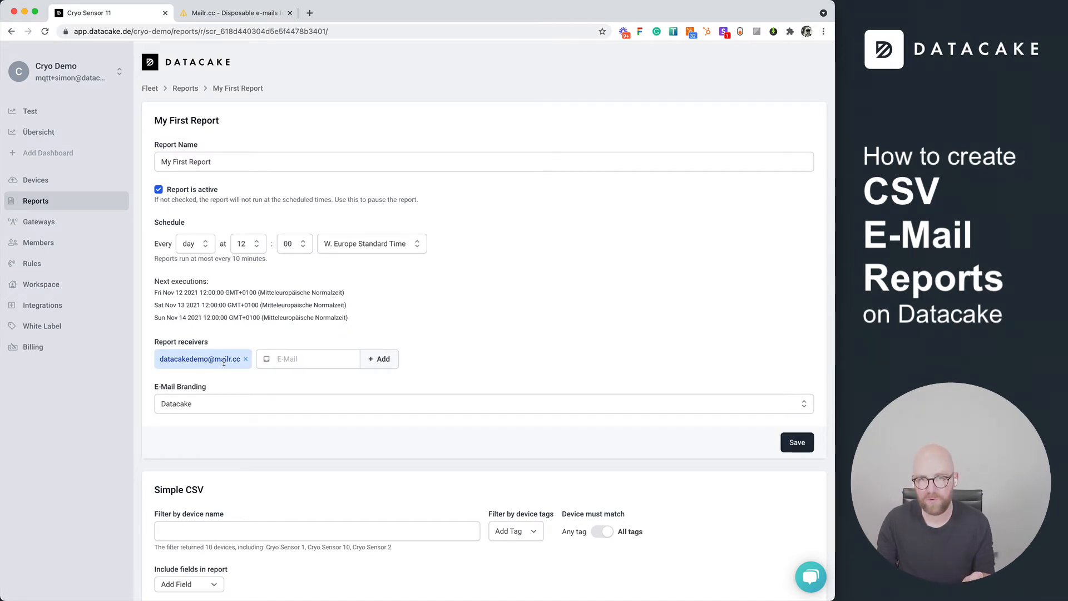
Add the suggested datacake.de e-mail address as a second report receiver and save the general report settings
click(283, 359)
text(s)
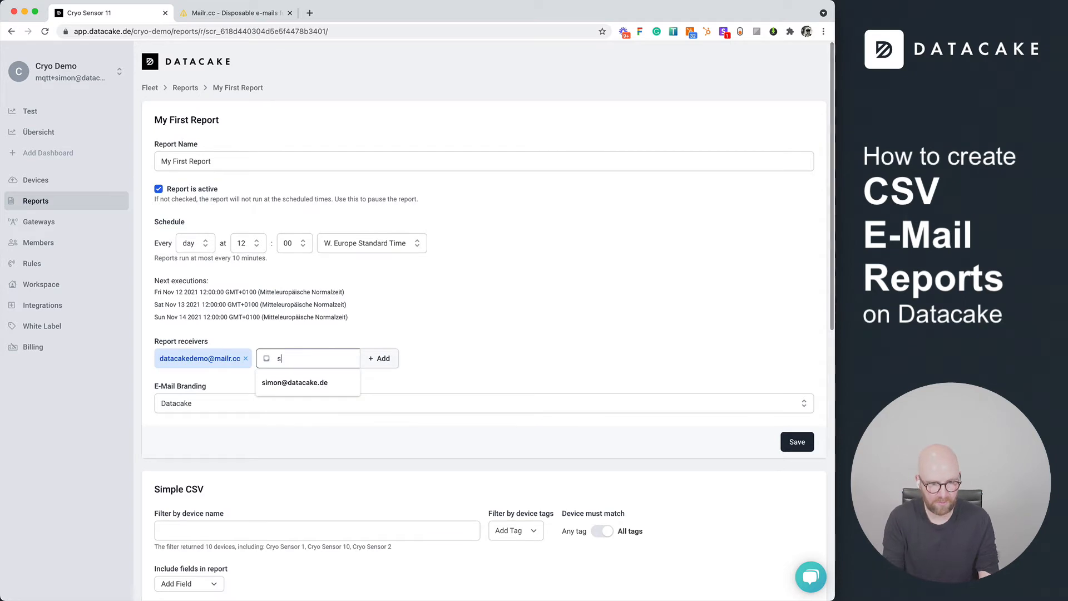
key(Down)
key(Return)
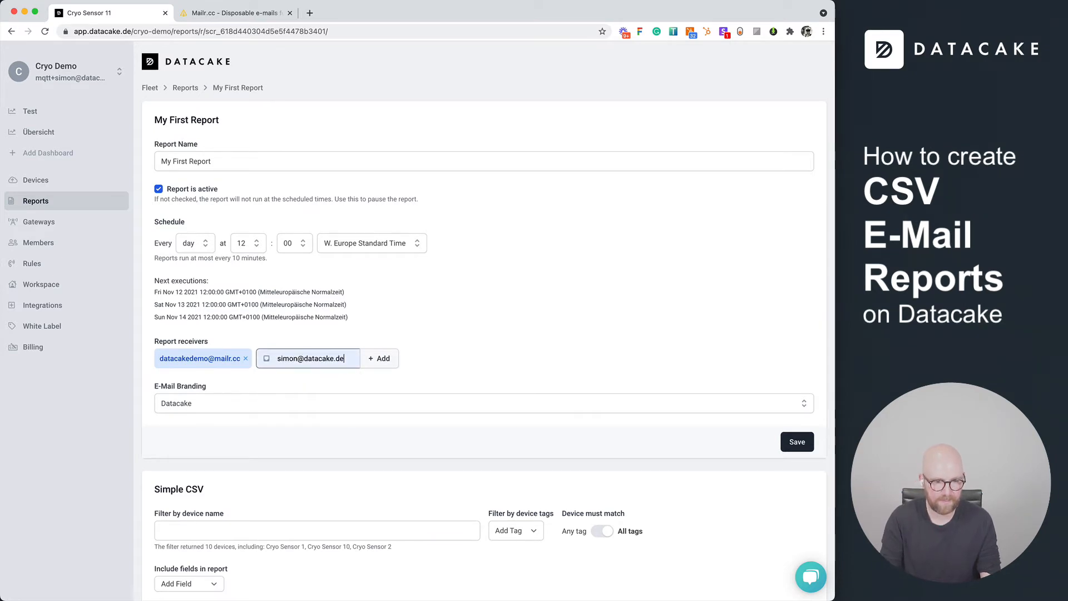
click(383, 359)
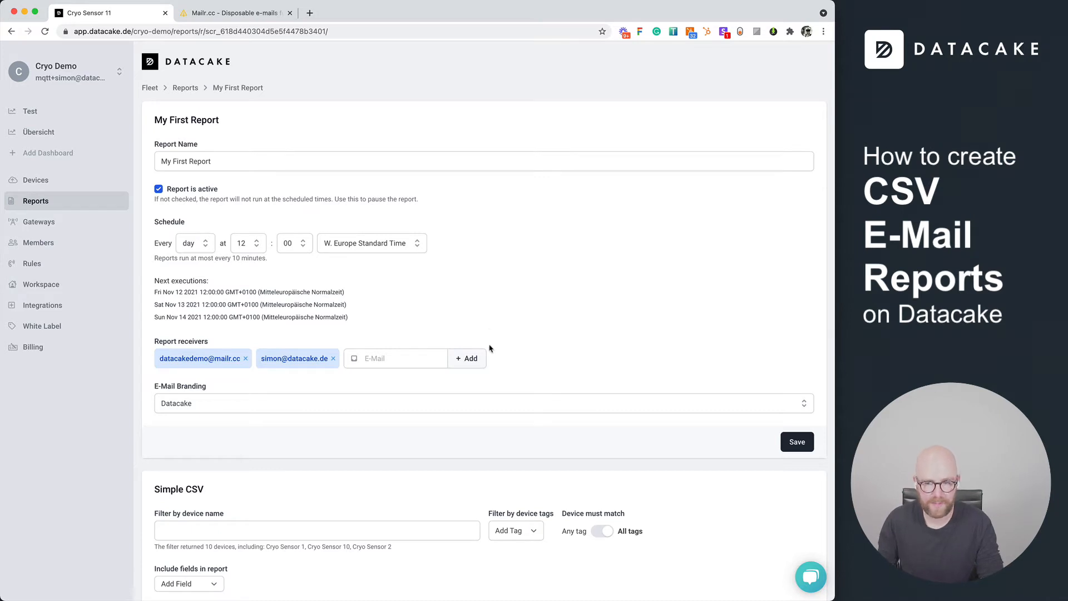
scroll(489, 387, down, 3)
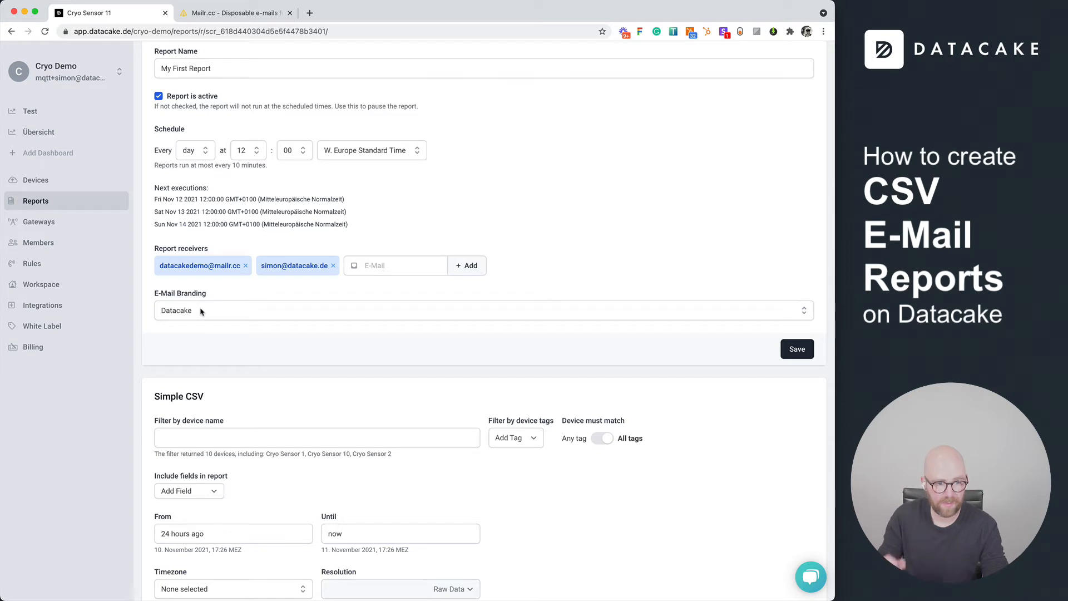
click(801, 351)
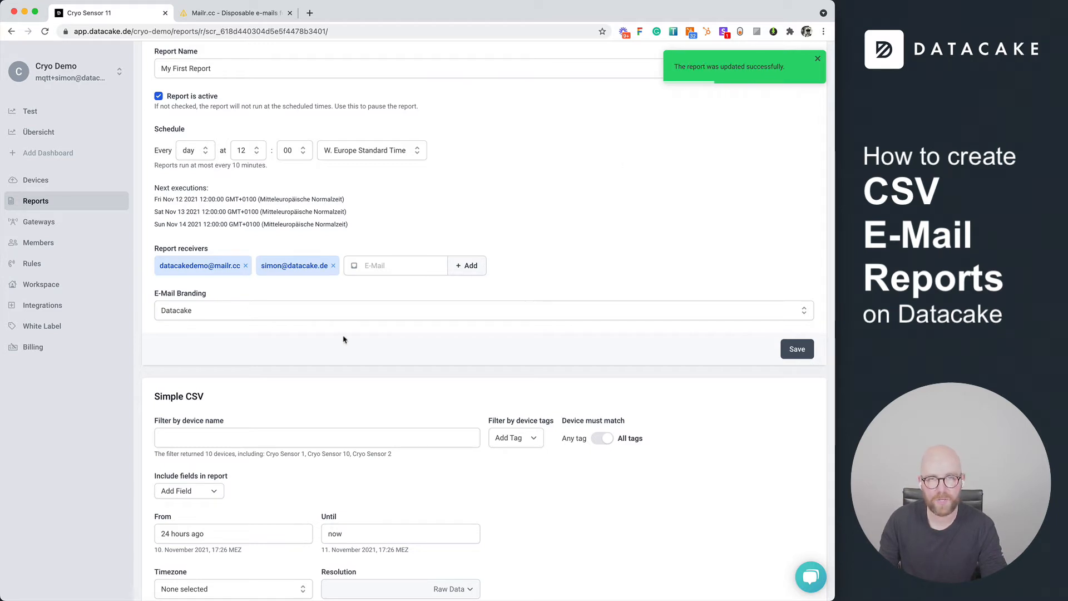
Compare the devices matched by the Simple CSV name filter with the workspace's device list in a separate tab
scroll(344, 339, down, 5)
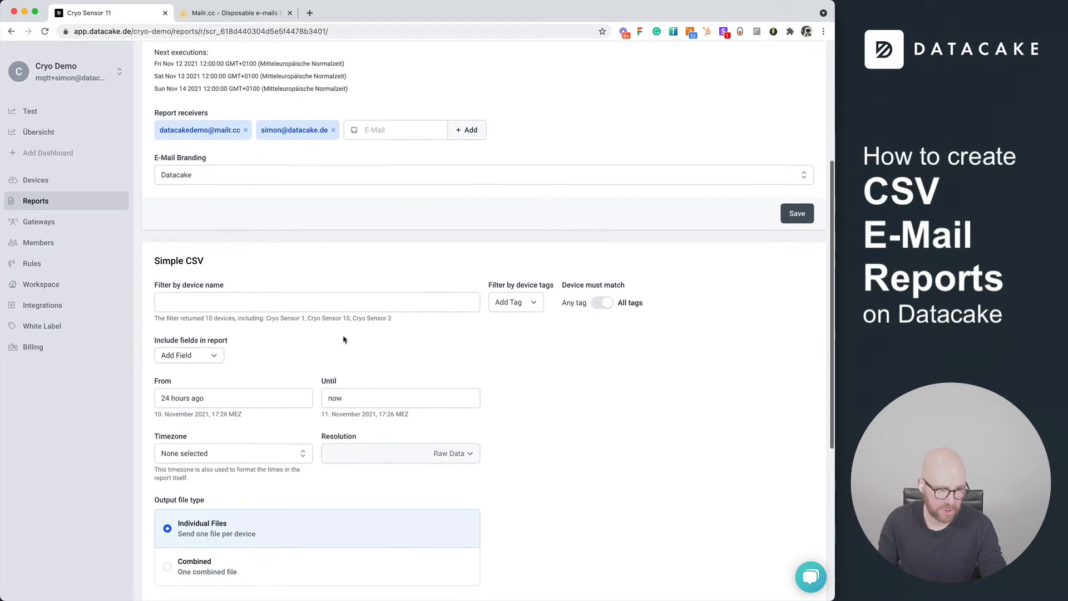
scroll(343, 339, down, 4)
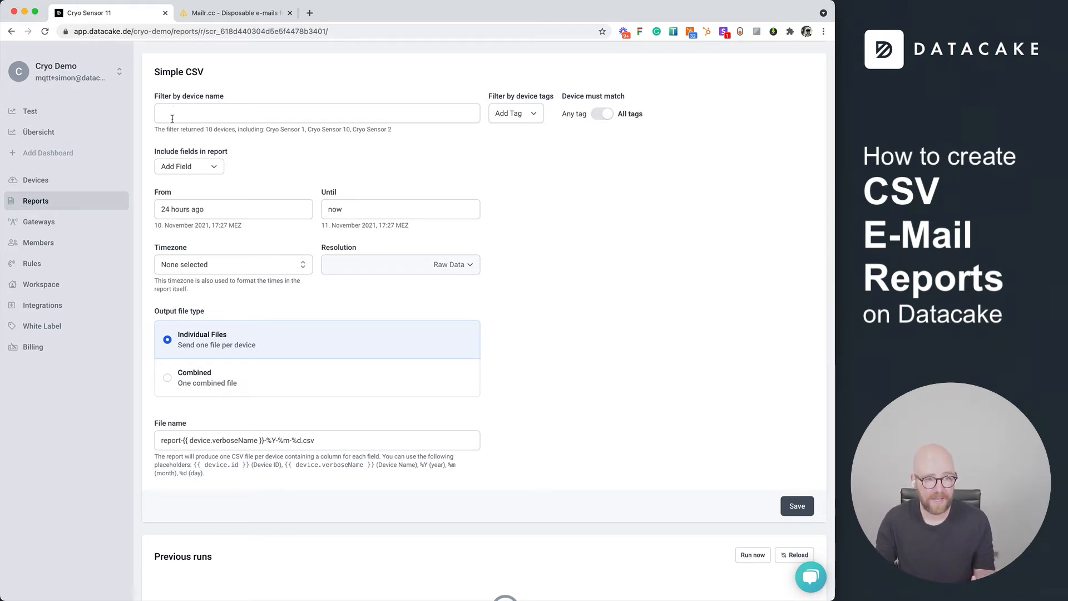
drag(153, 129, 399, 132)
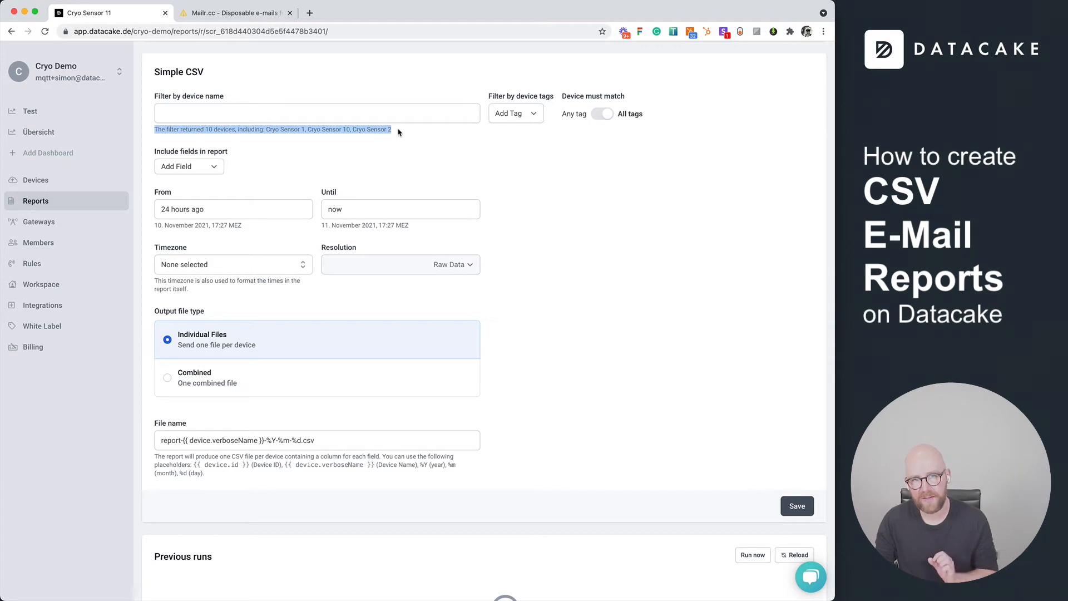
super+click(44, 179)
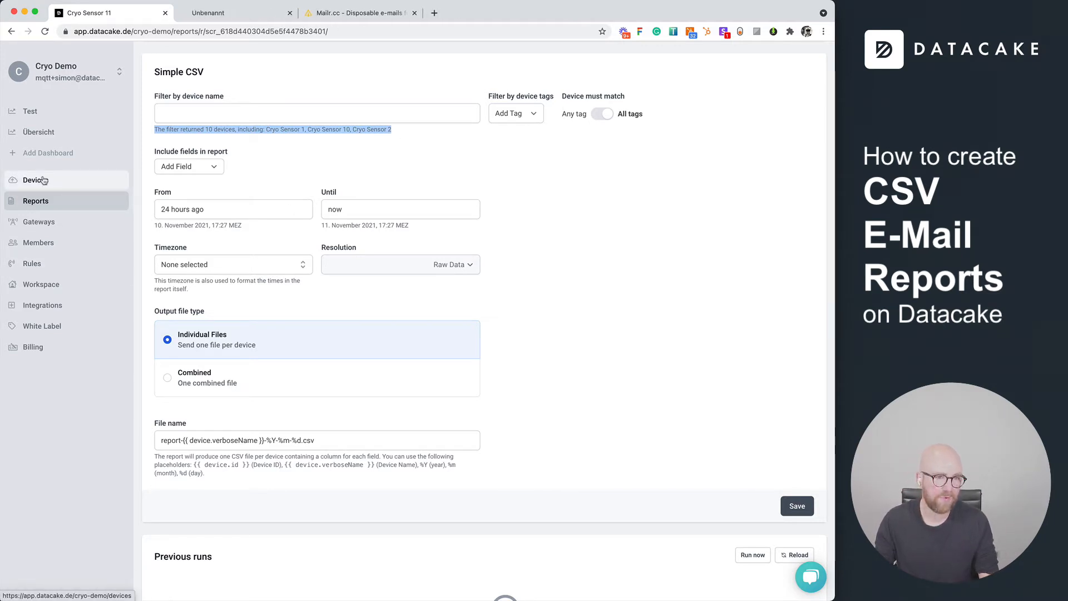
click(239, 14)
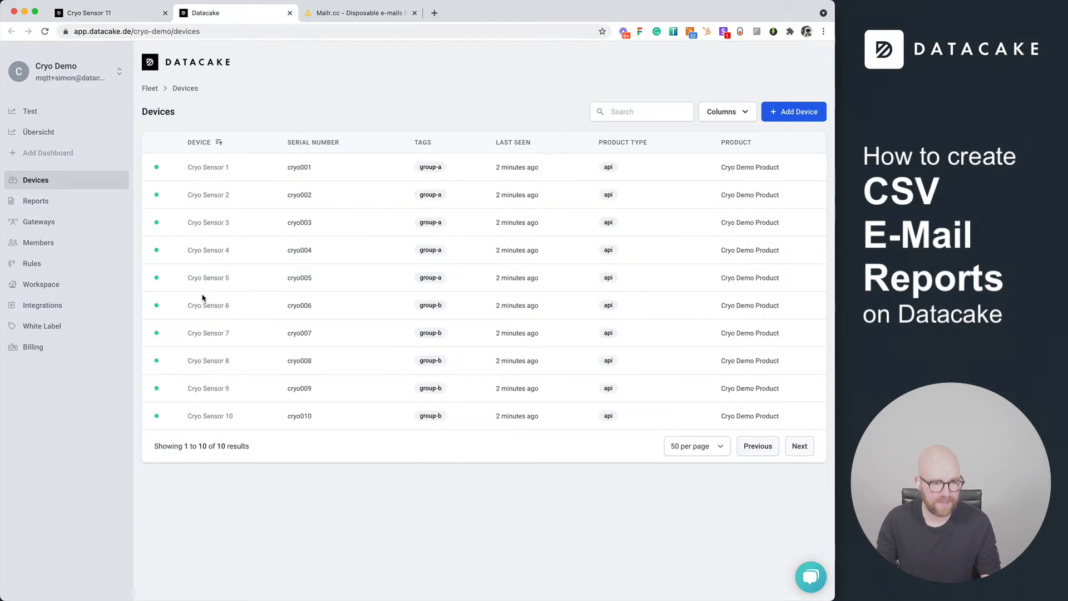
click(135, 19)
click(210, 129)
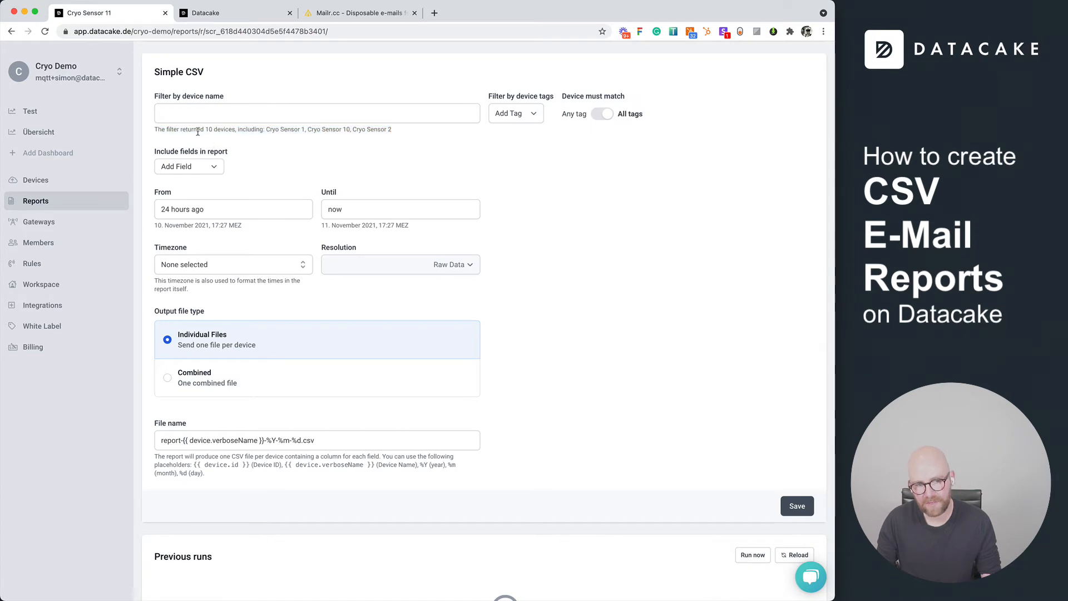
drag(200, 129, 243, 126)
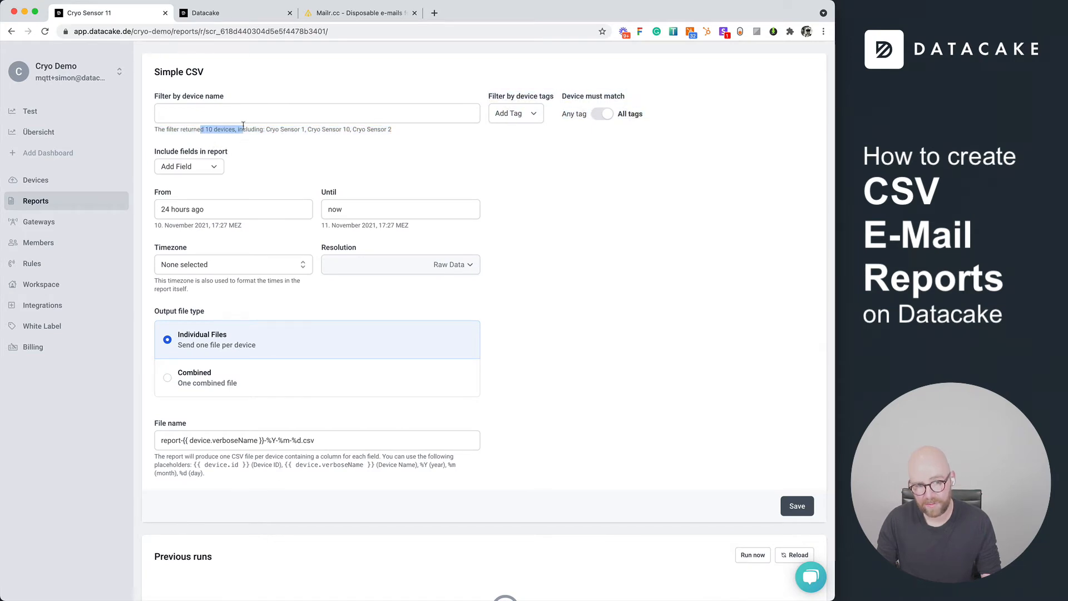
Try filtering the Simple CSV report's devices by the name "cryo"
click(206, 111)
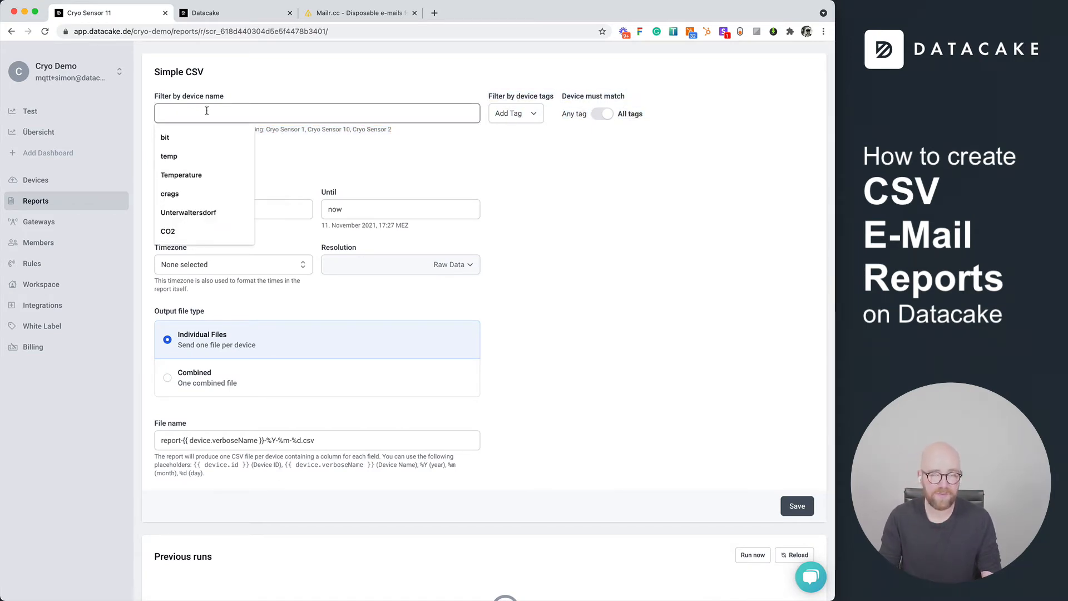
text(cryo)
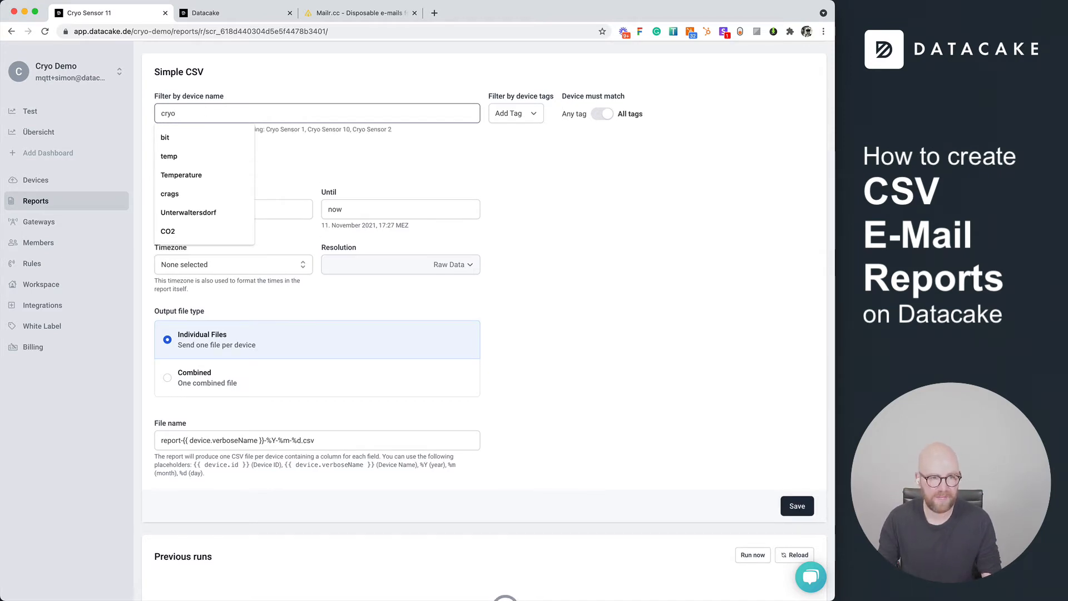
click(632, 300)
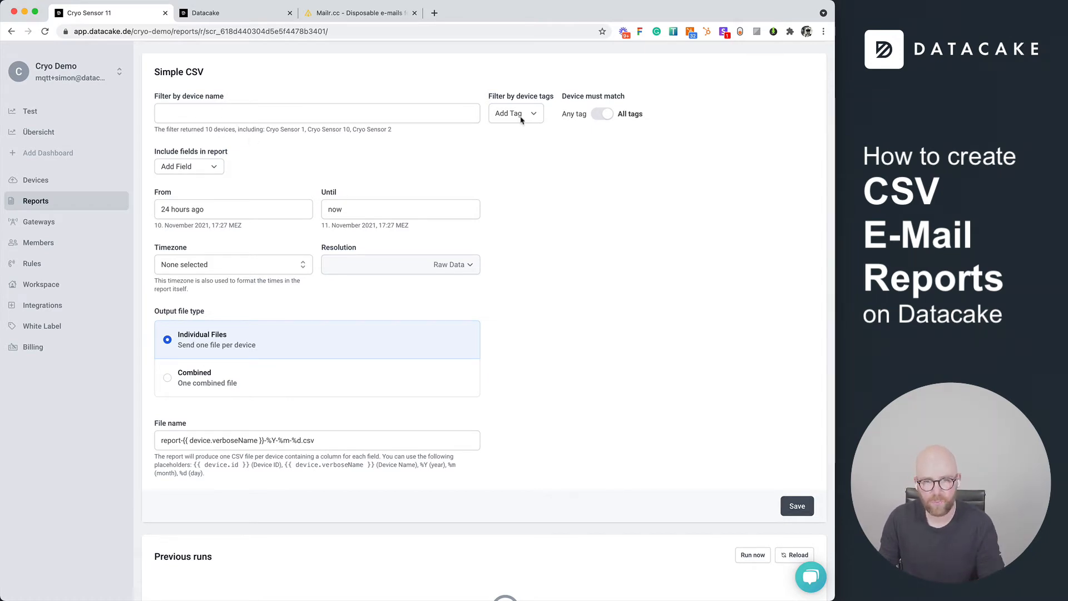
Check the devices' tags in the device list tab and filter the Simple CSV report by the tag group-a
click(249, 17)
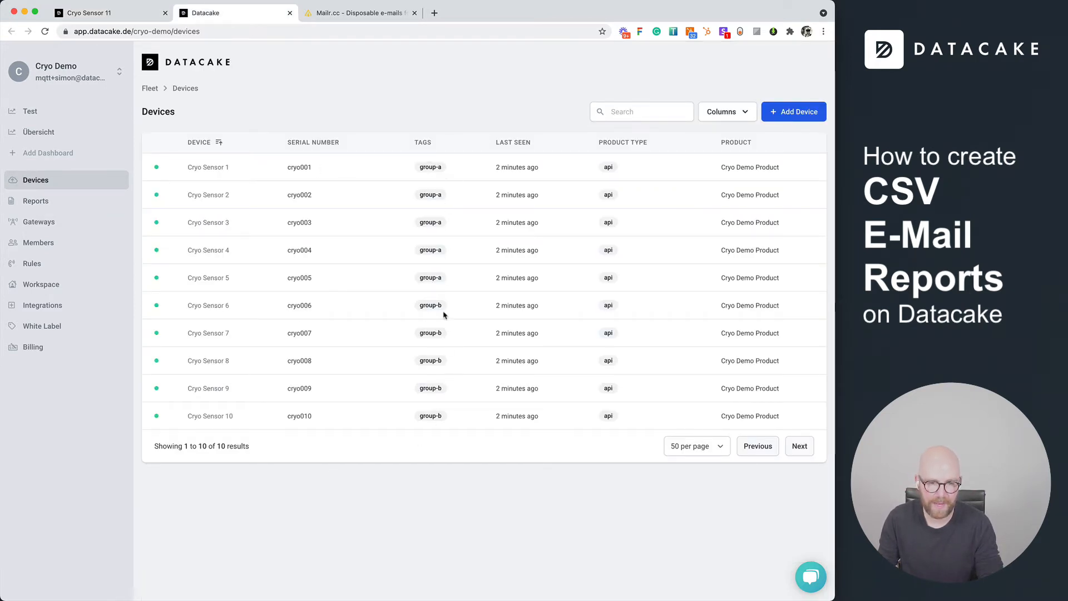
click(136, 15)
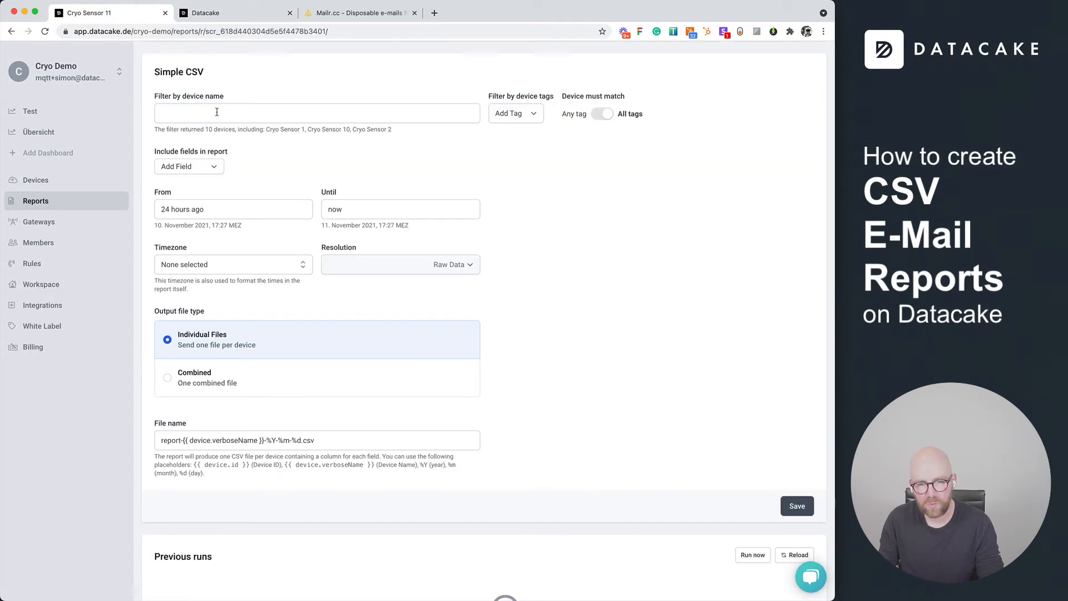
click(521, 120)
click(519, 127)
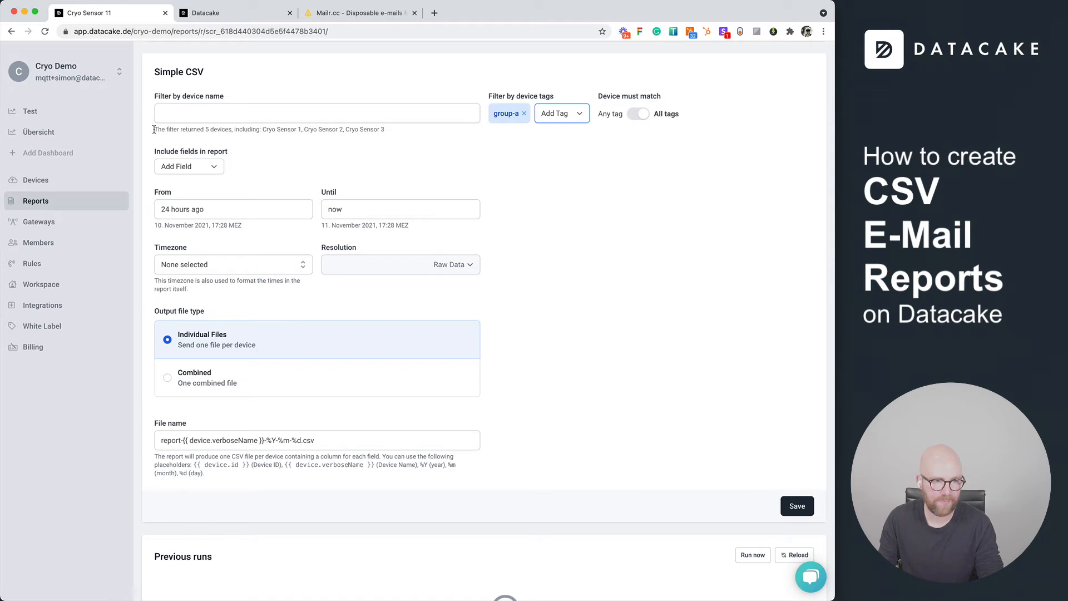
drag(155, 129, 399, 134)
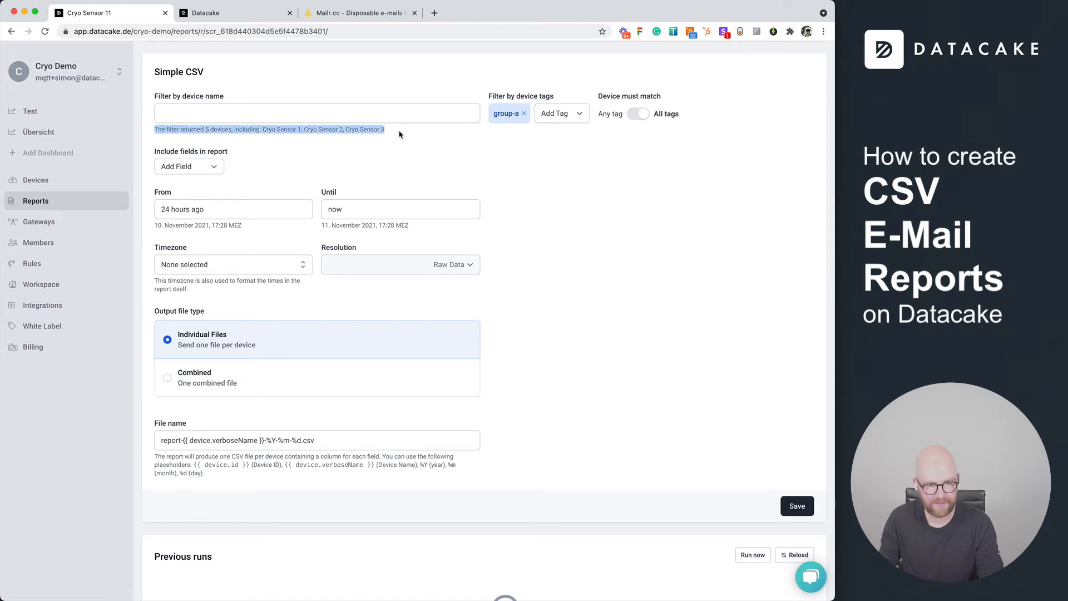
Add group-b to the report's device tag filter and let devices match any tag
click(564, 113)
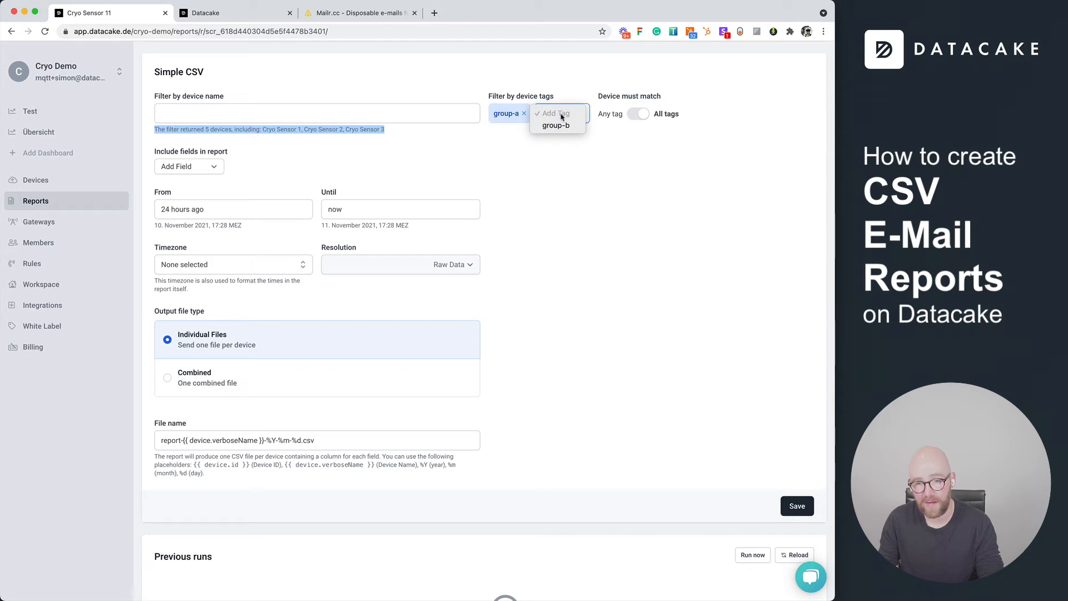
click(562, 127)
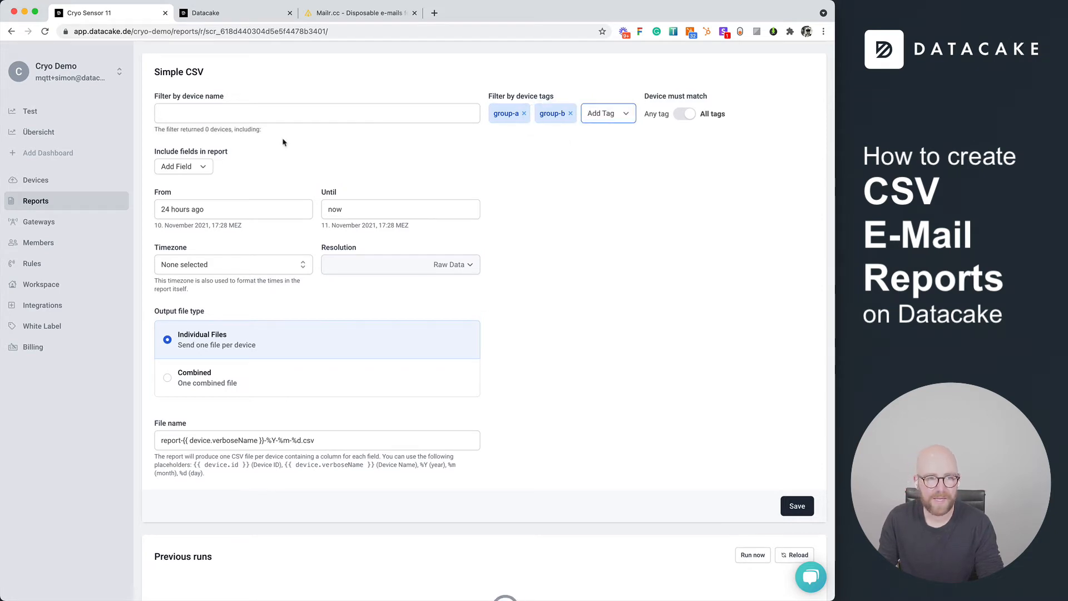
drag(162, 130, 272, 135)
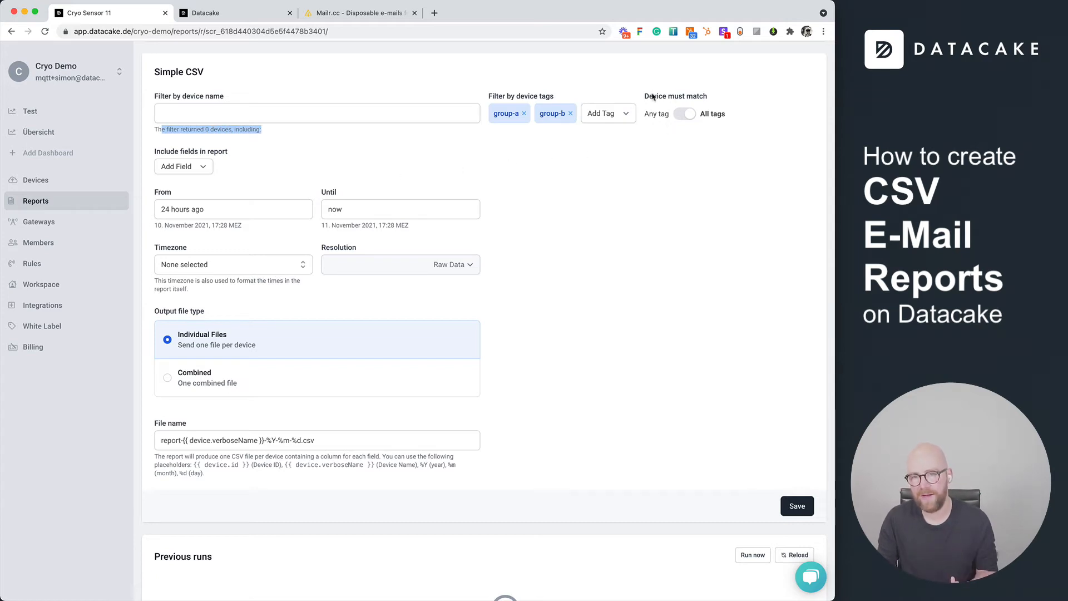
drag(650, 97, 718, 102)
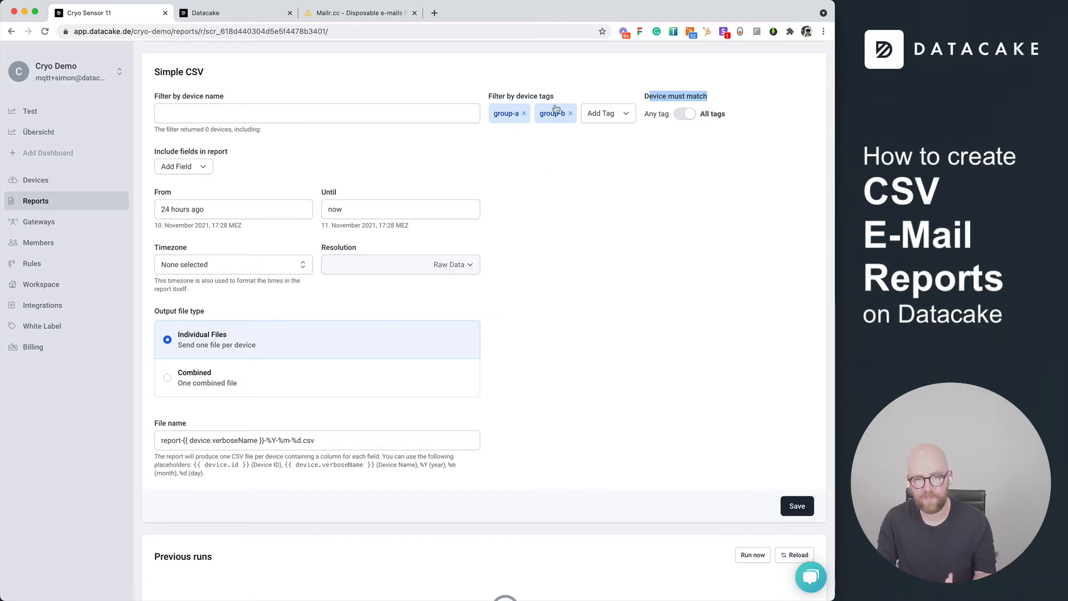
click(691, 114)
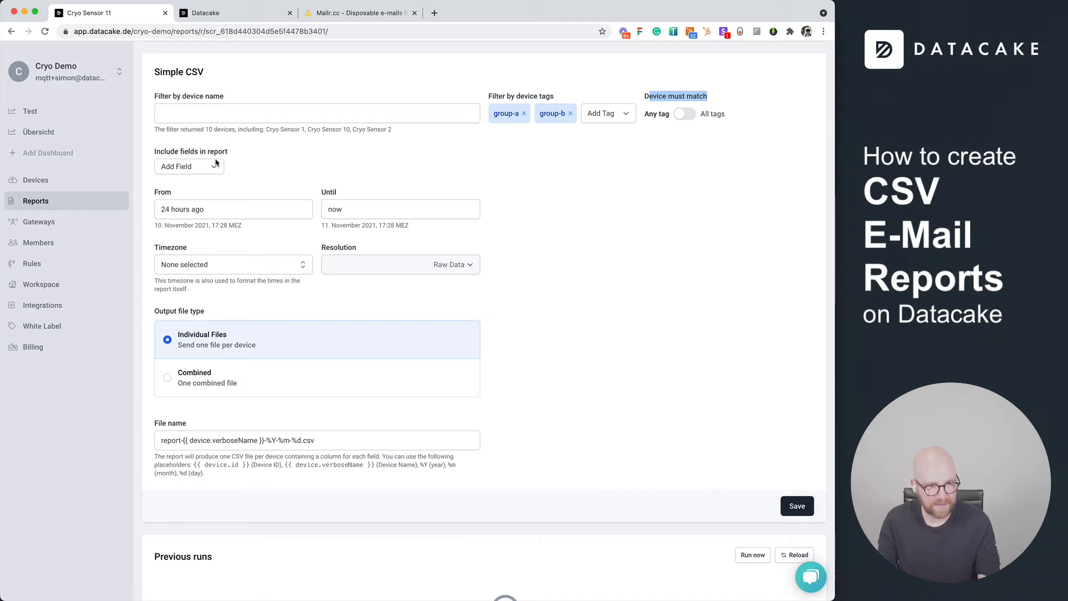
Review the fields available for the report and compare them with Cryo Sensor 1's dashboard in the device list tab
drag(156, 152, 248, 161)
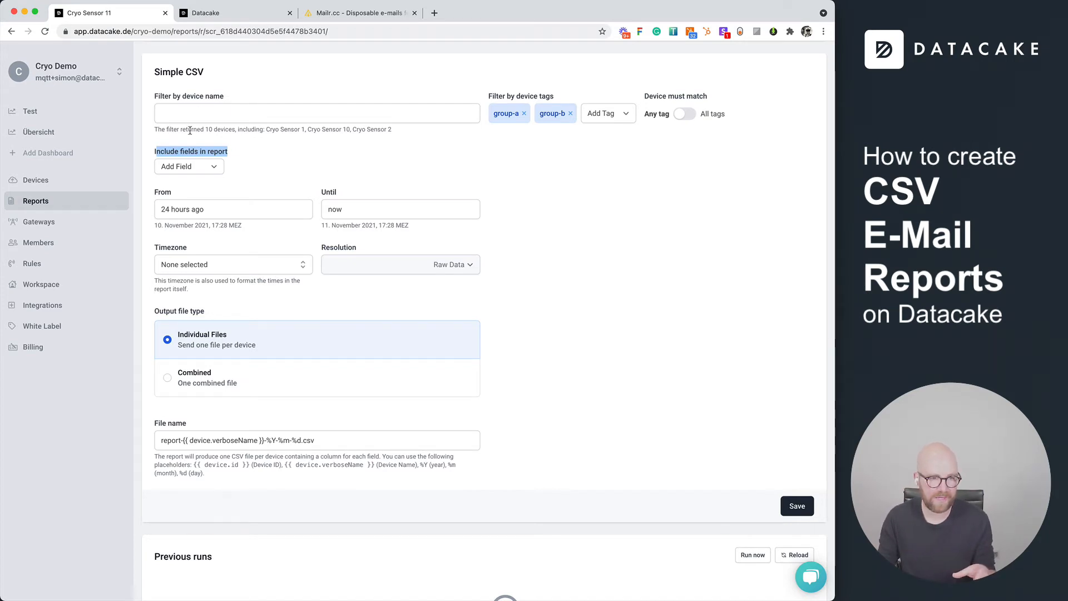
drag(190, 130, 285, 129)
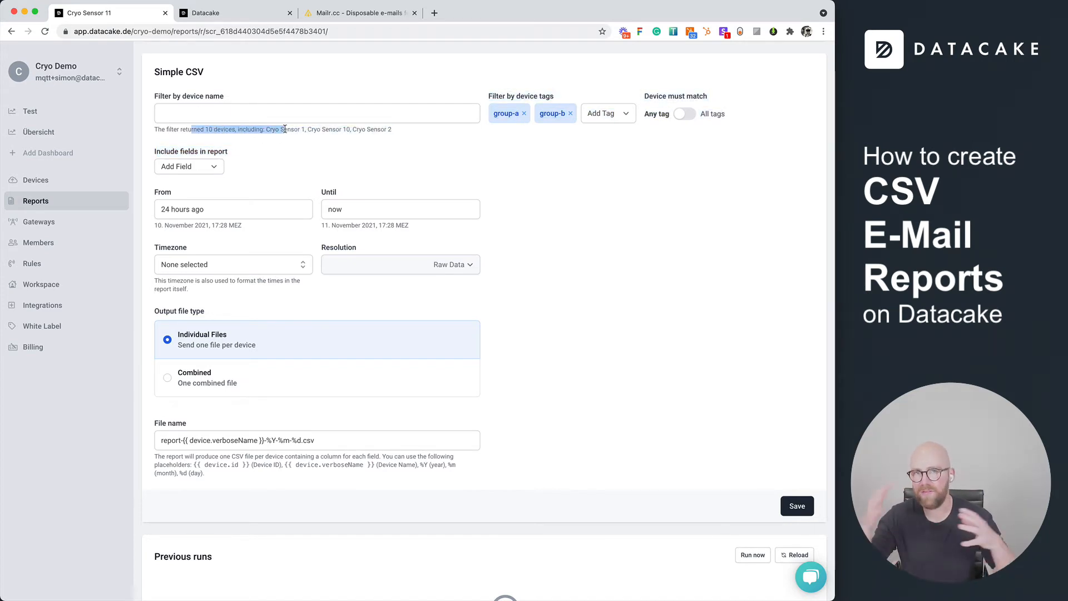
click(213, 168)
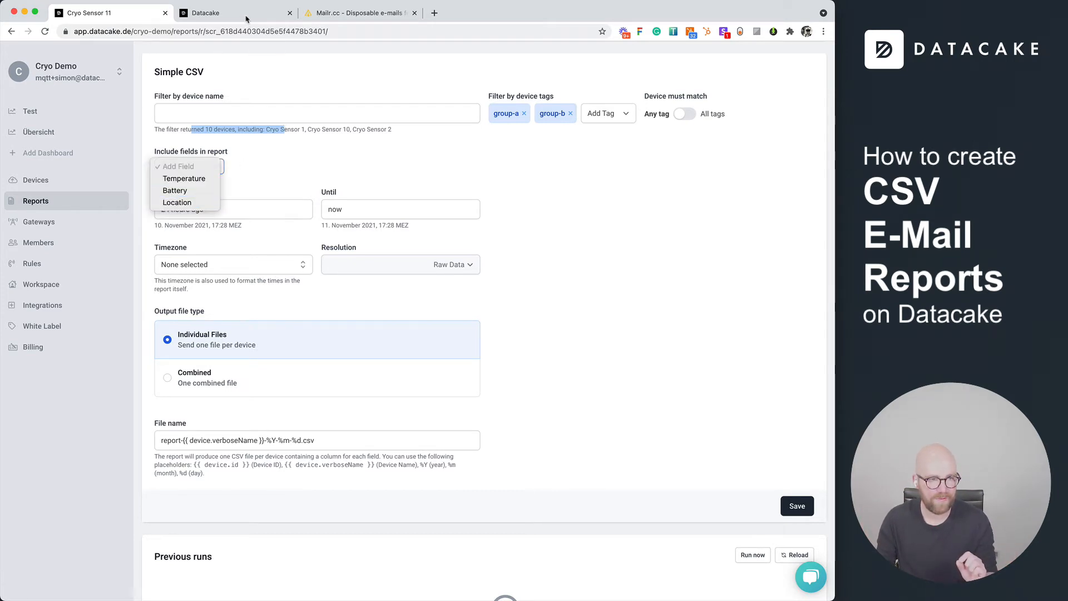
click(246, 17)
click(259, 15)
click(216, 171)
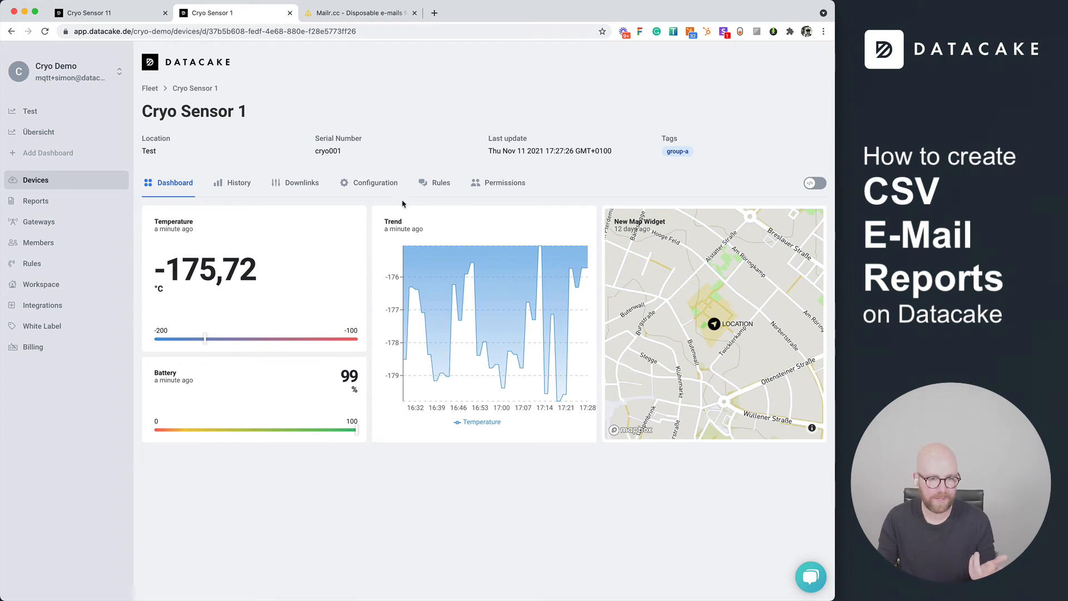
click(113, 13)
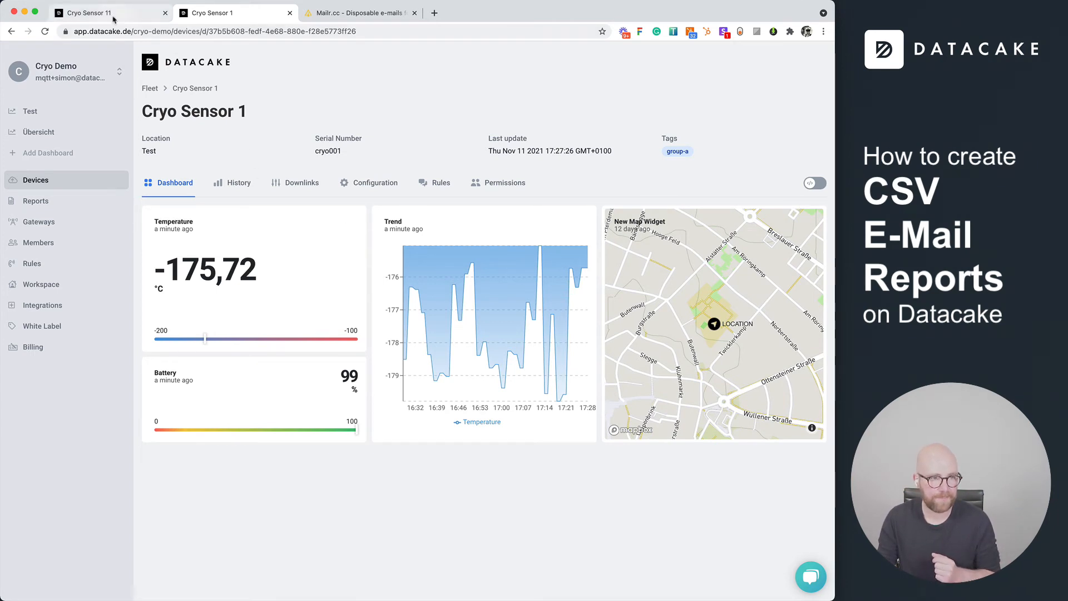
Include the Temperature and Battery fields in the Simple CSV report
click(202, 170)
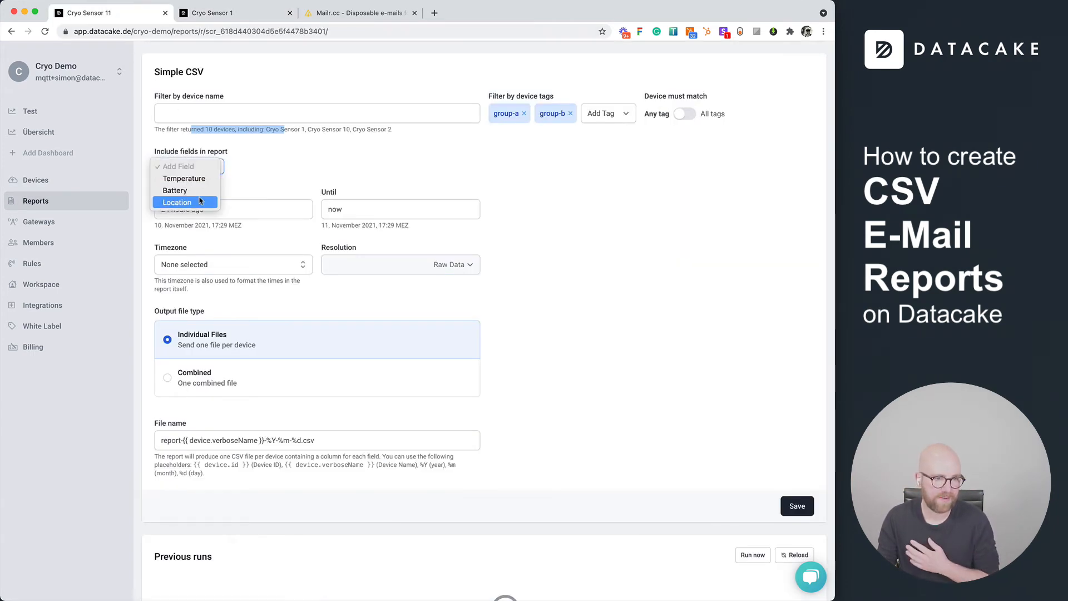
click(200, 179)
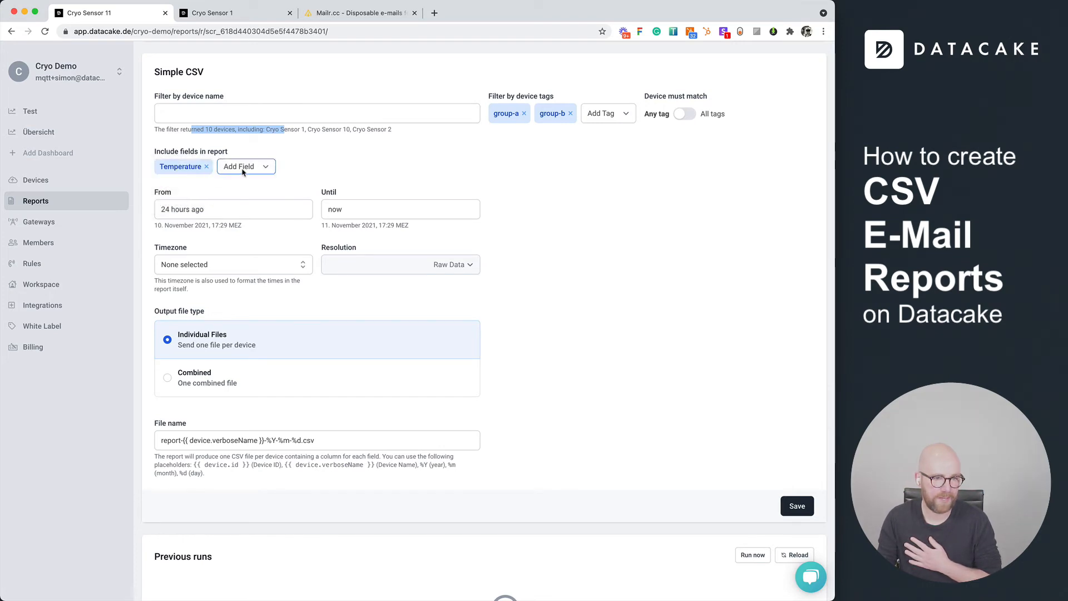
click(241, 170)
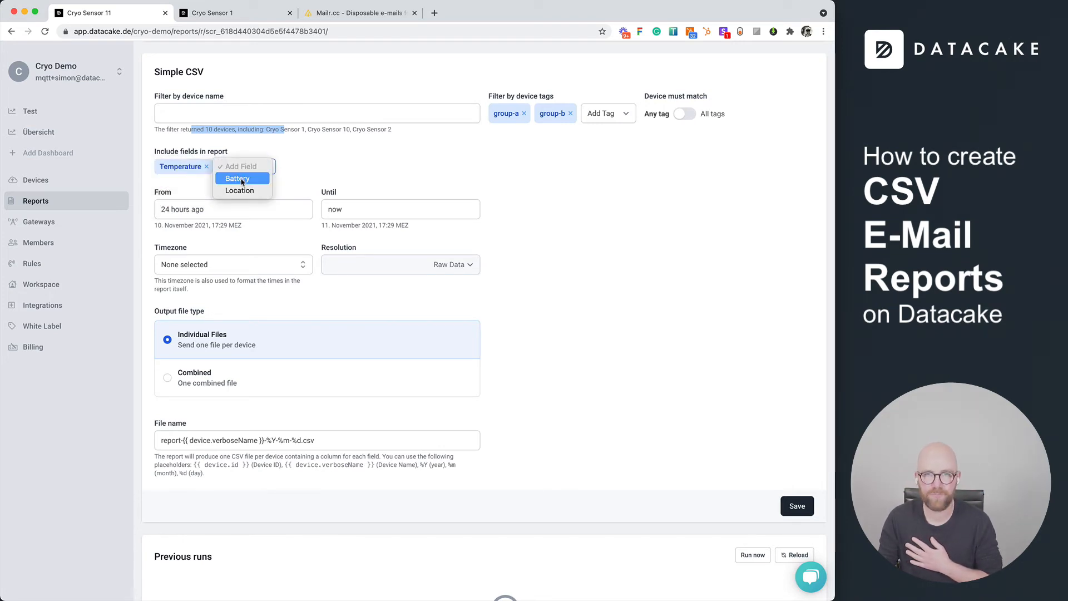
click(242, 179)
click(734, 227)
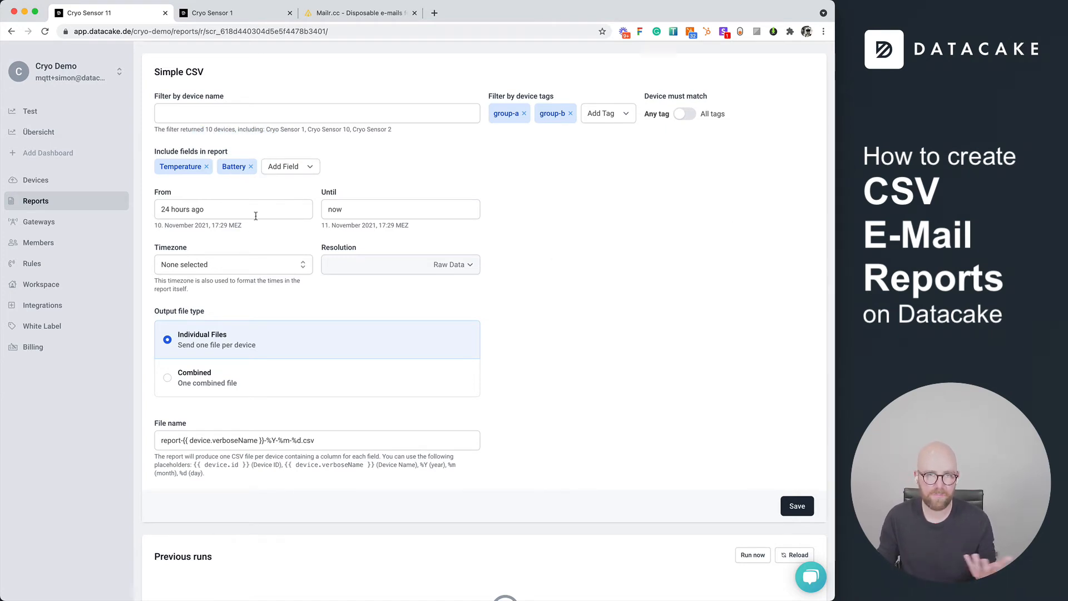
Set the report's start to 7 days ago and its timezone to (UTC+01:00) Amsterdam, Berlin, Bern, Rome, Stockholm, Vienna
click(170, 212)
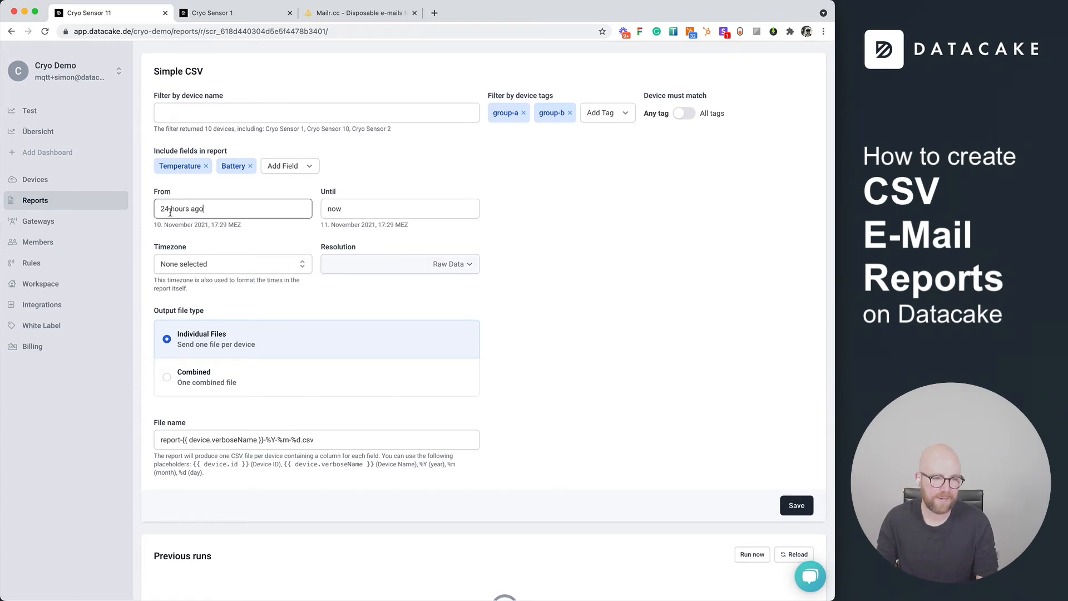
triple_click(170, 212)
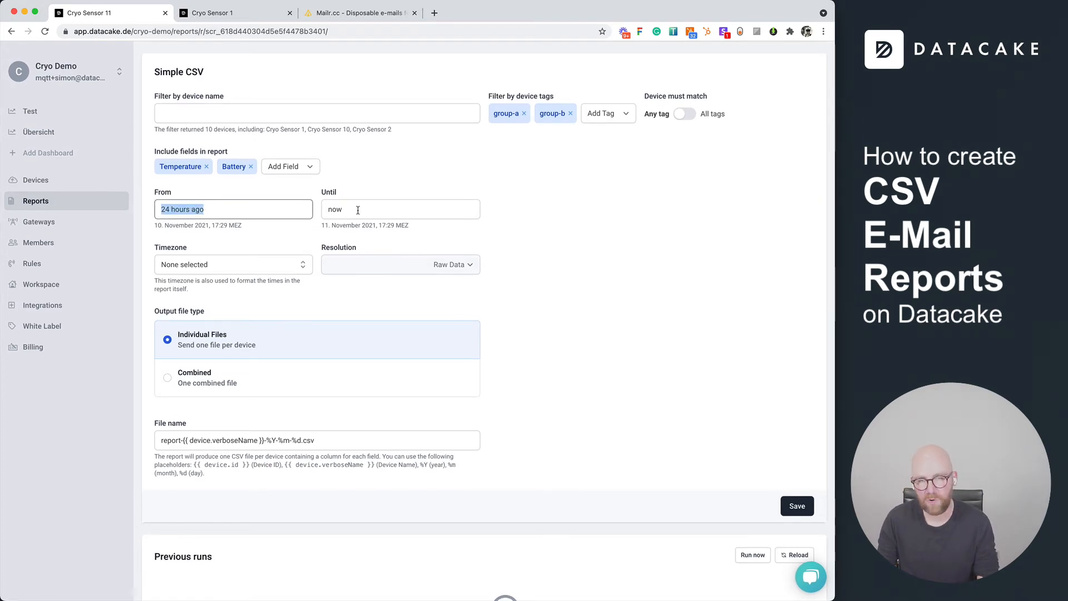
double_click(165, 209)
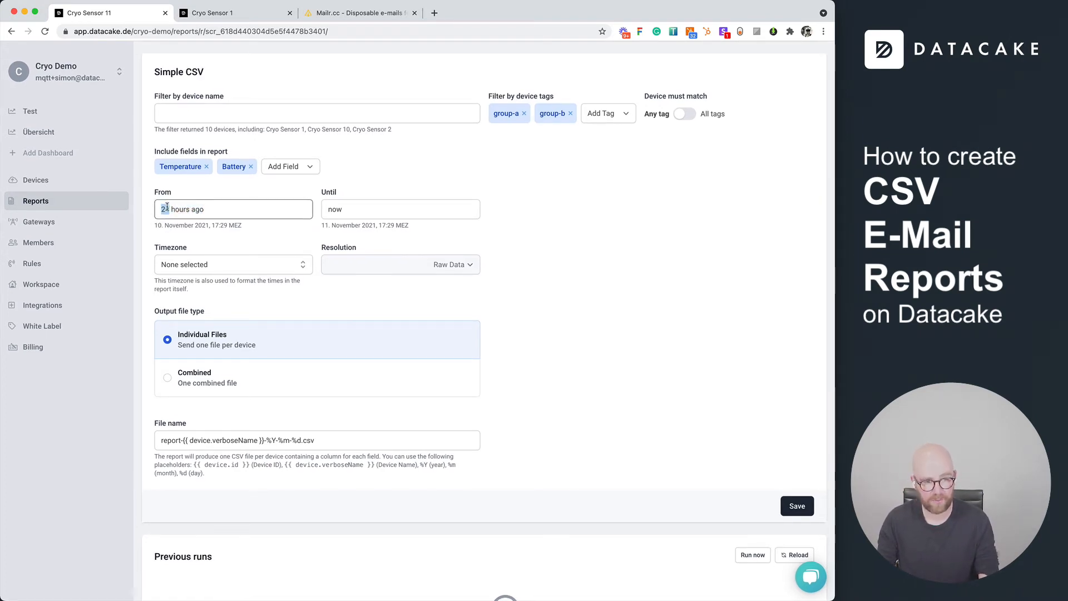
text(7)
double_click(176, 209)
text(days)
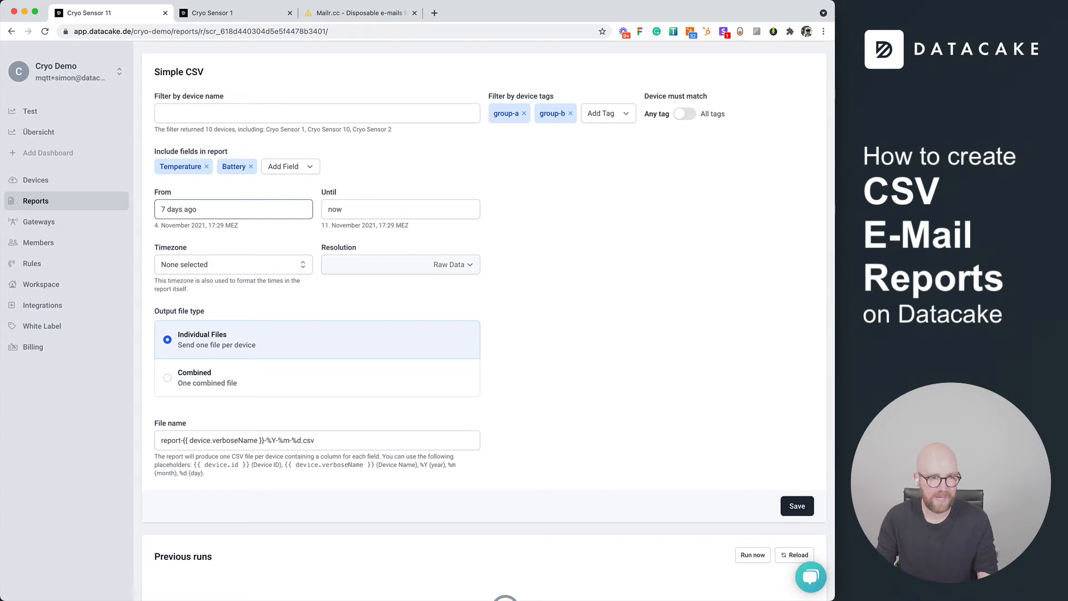
click(243, 267)
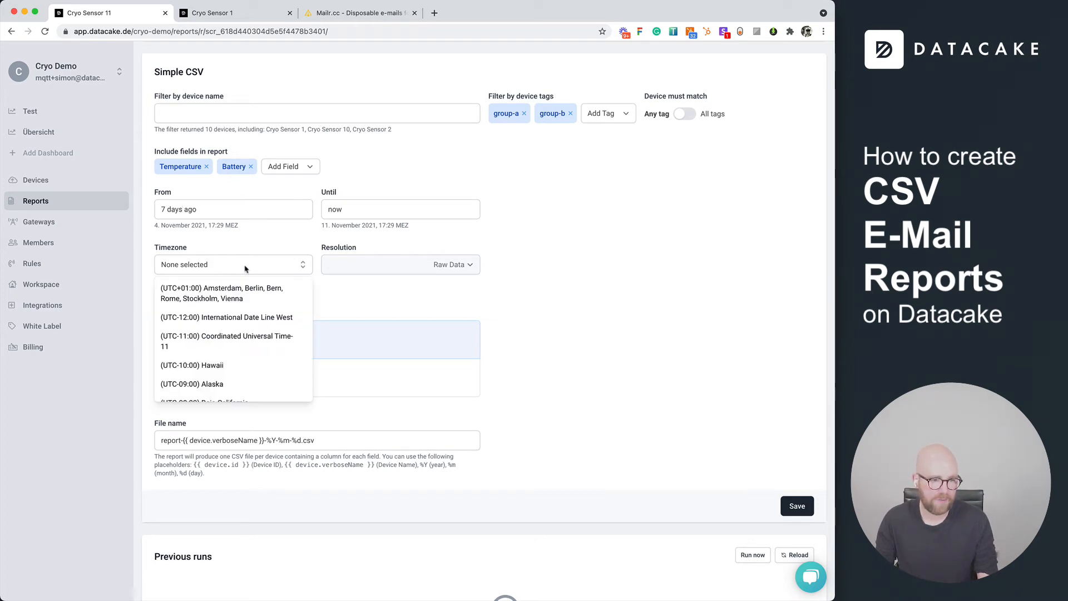
click(223, 293)
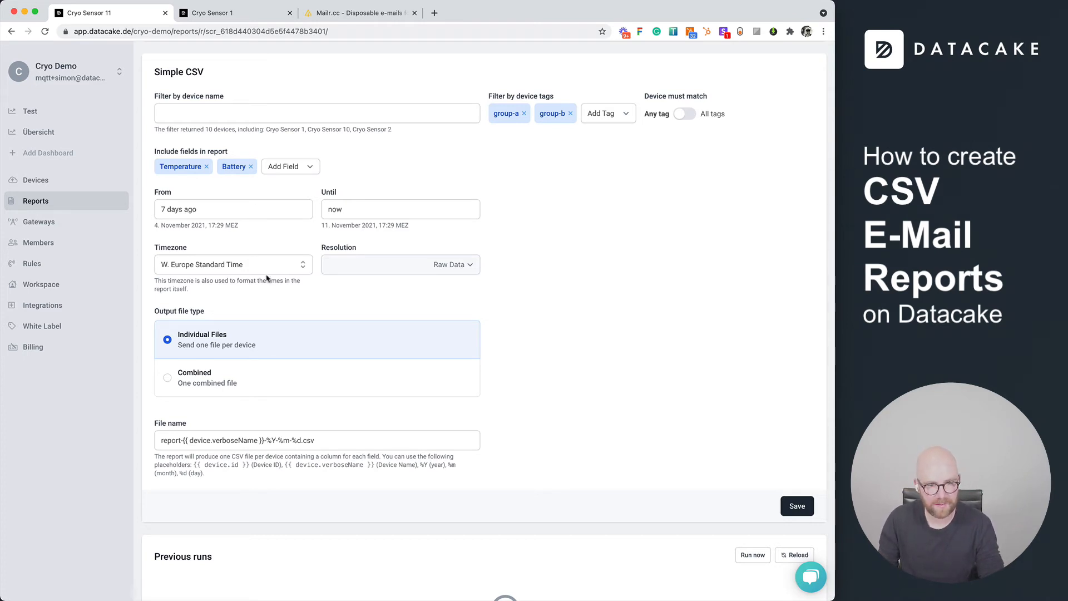
Review the resolution options and switch the report from raw data to a resolution of 60 minutes
click(446, 270)
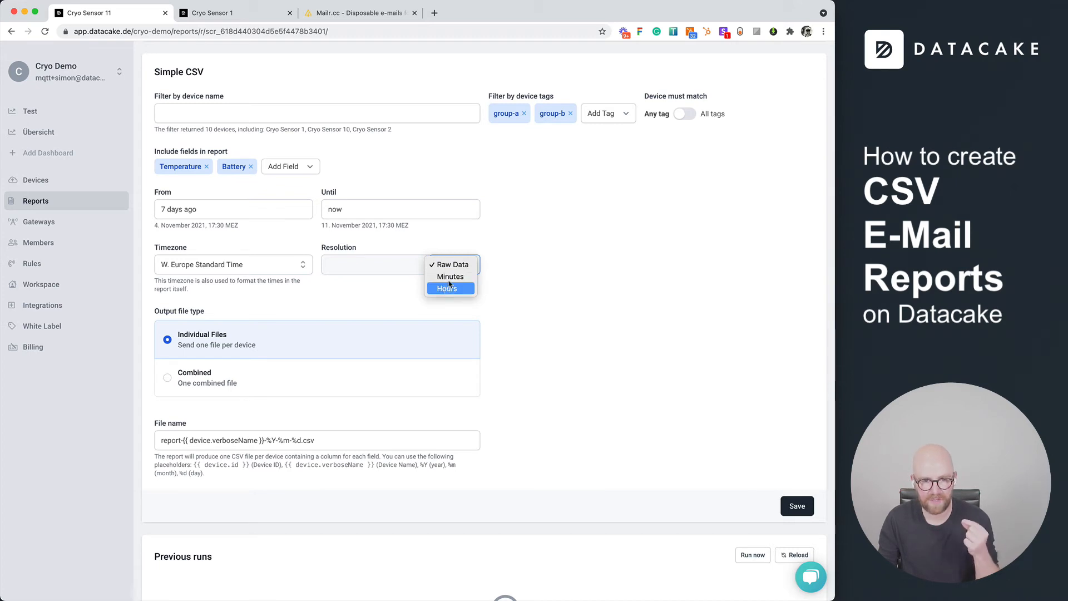
click(445, 265)
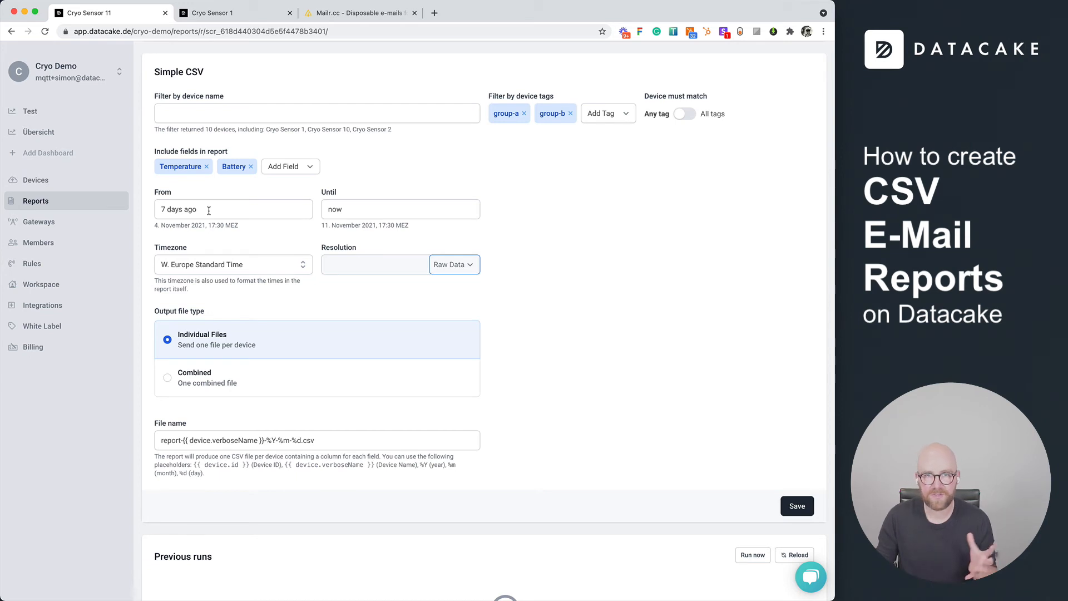
click(448, 270)
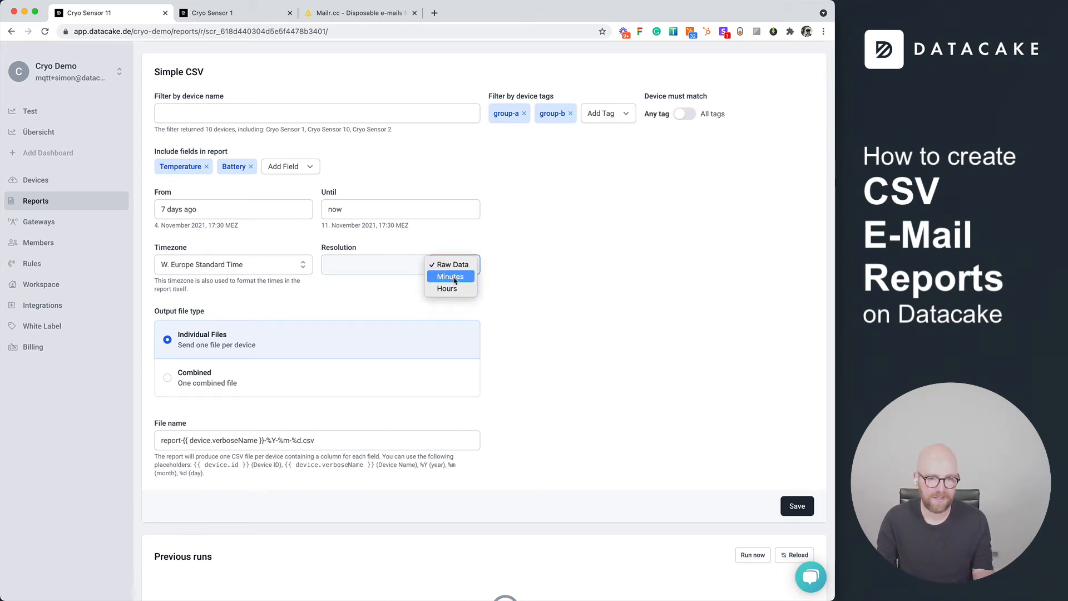
click(458, 276)
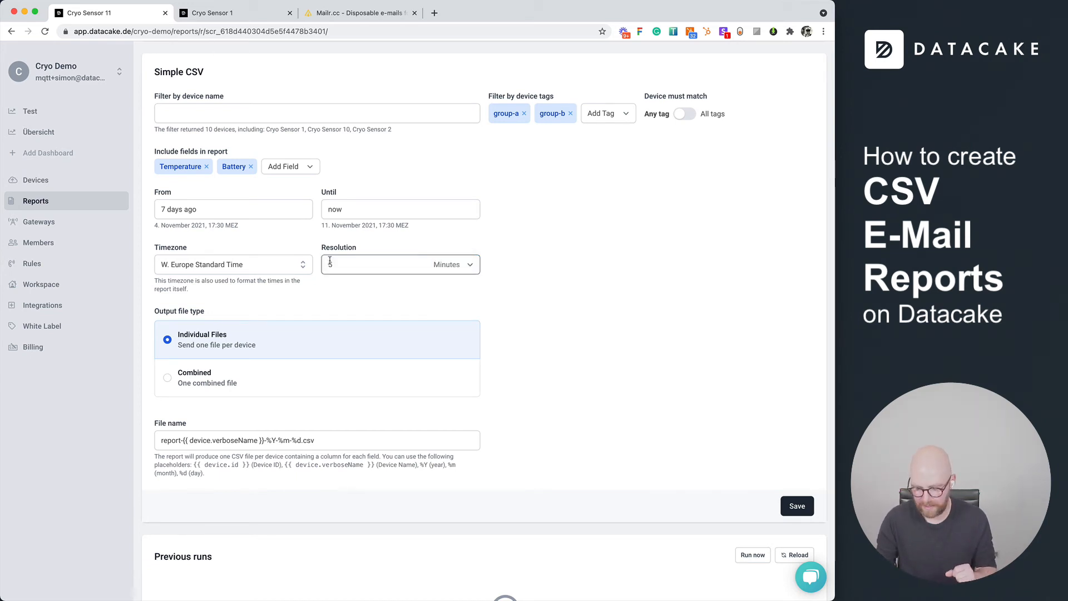
double_click(368, 261)
text(60)
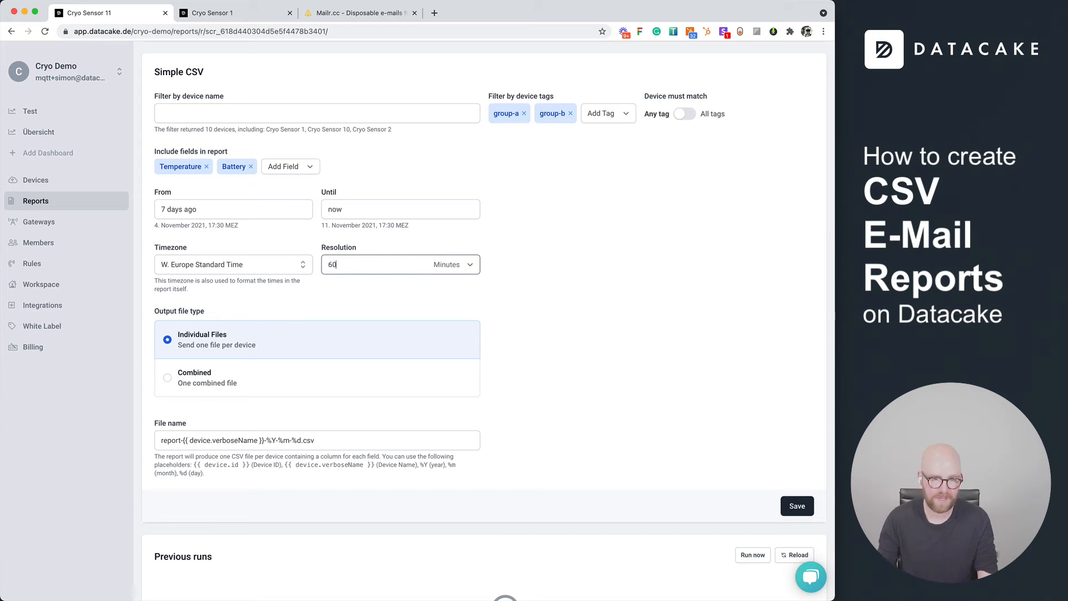
click(583, 288)
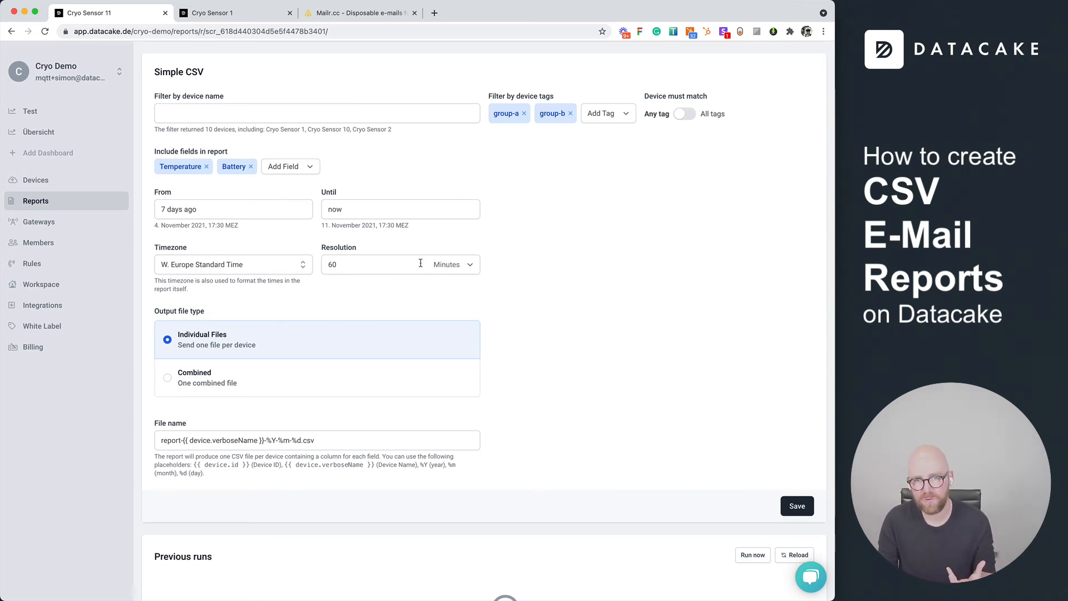
Change the report's resolution to 5 minutes
double_click(403, 265)
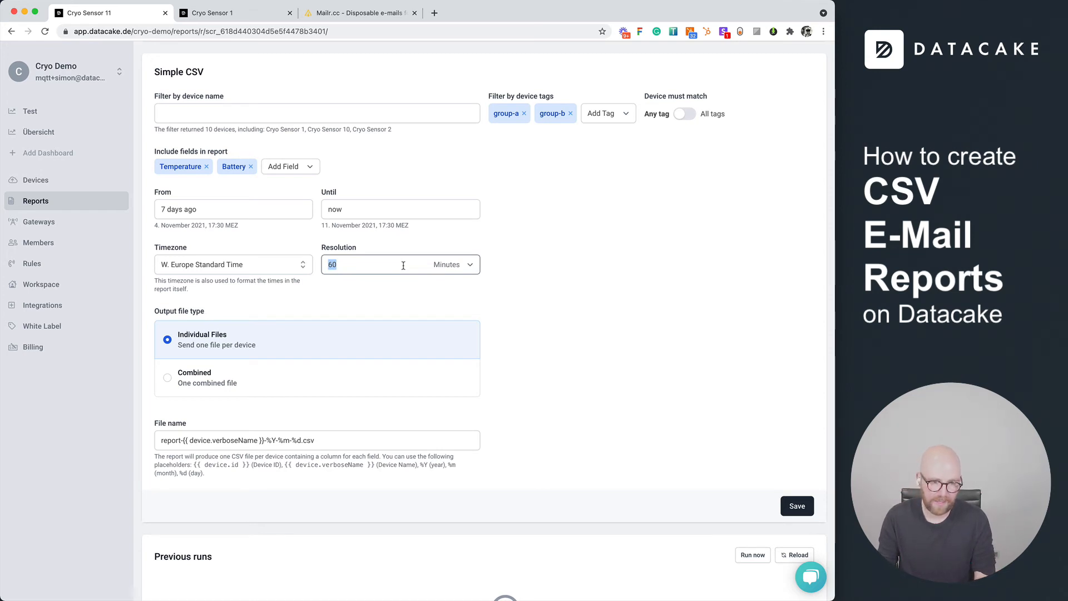
text(5)
click(568, 344)
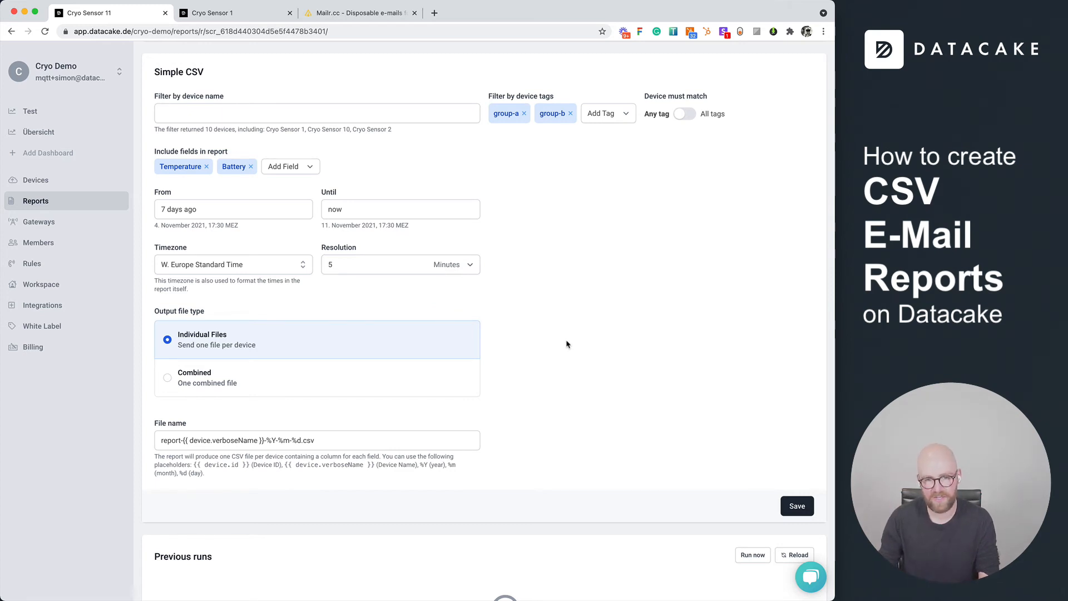
Set the report's resolution to 60 minutes and its output file type to Combined, checking the available file name placeholders
double_click(379, 271)
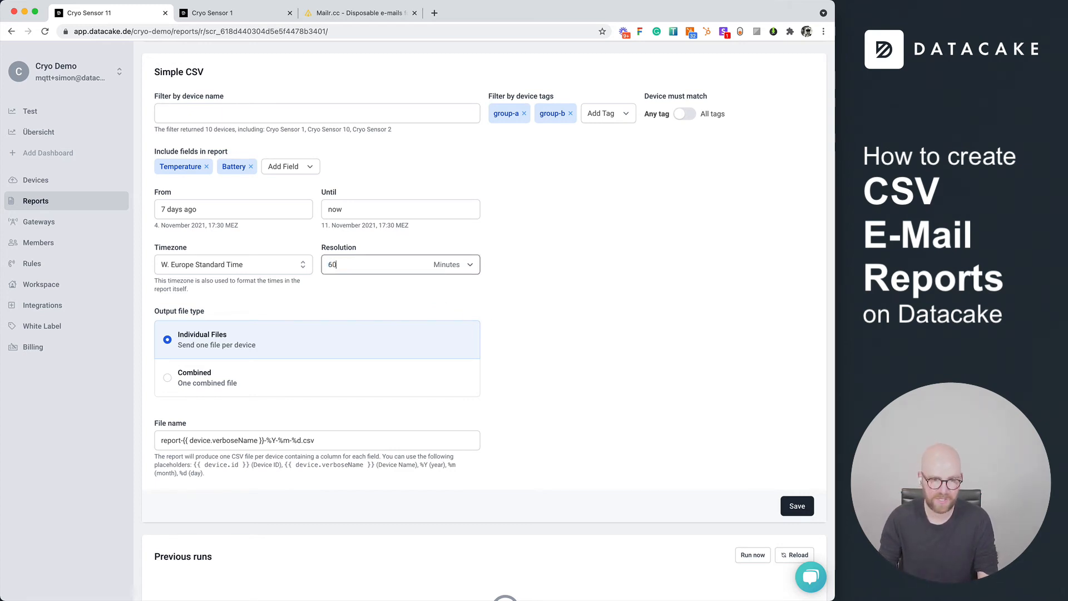
click(607, 307)
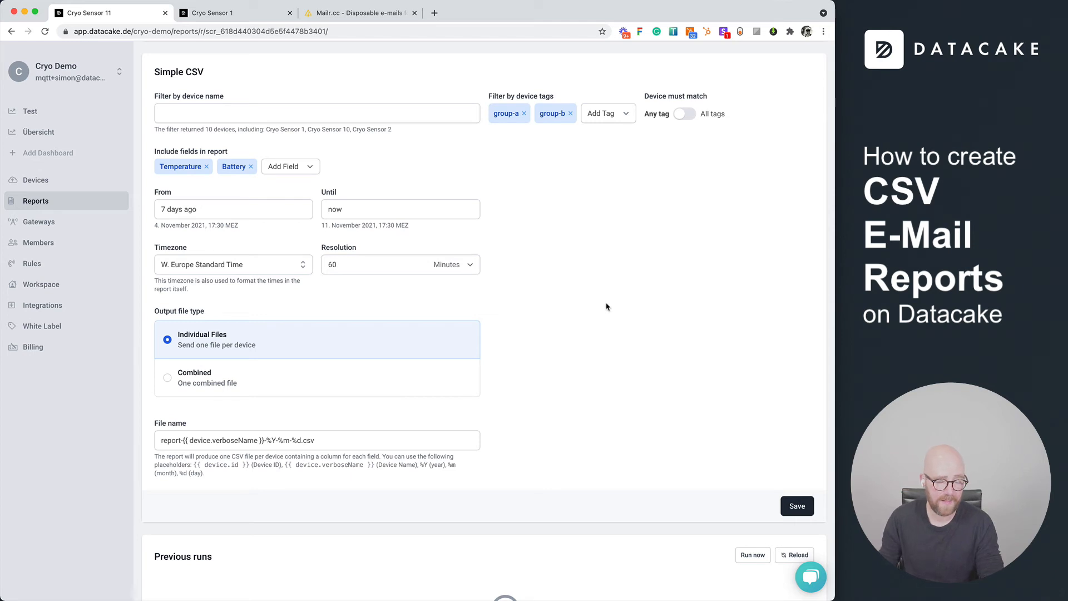
scroll(272, 336, down, 2)
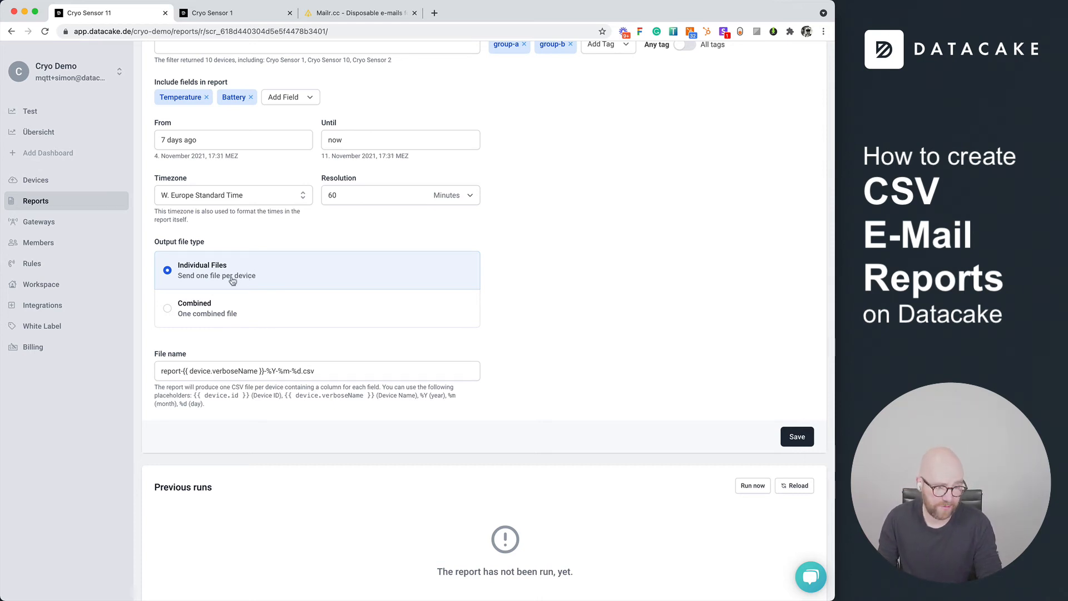
click(213, 318)
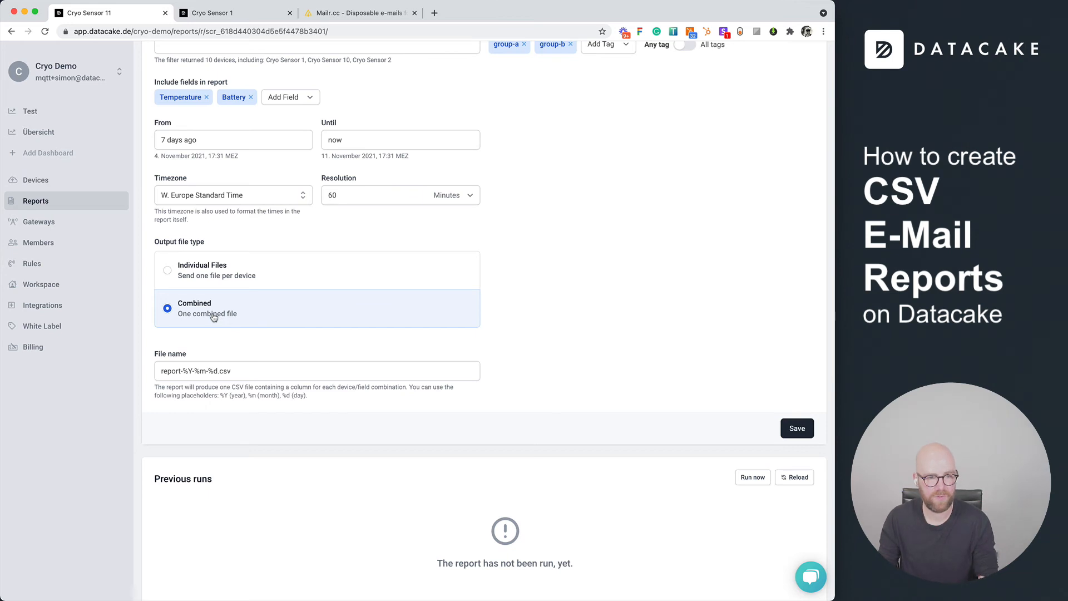
scroll(661, 361, down, 1)
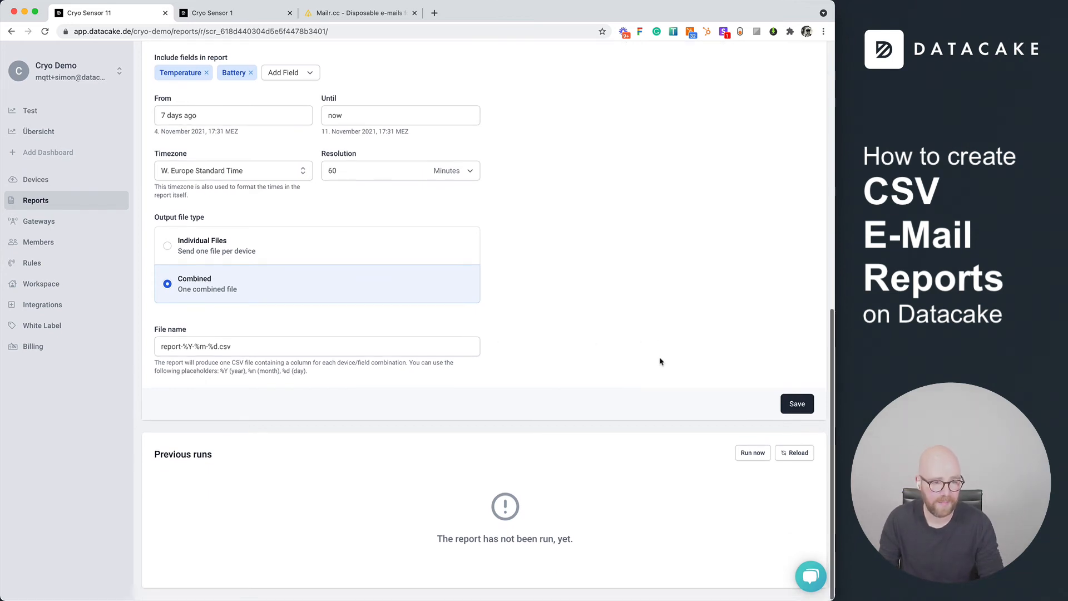
click(284, 350)
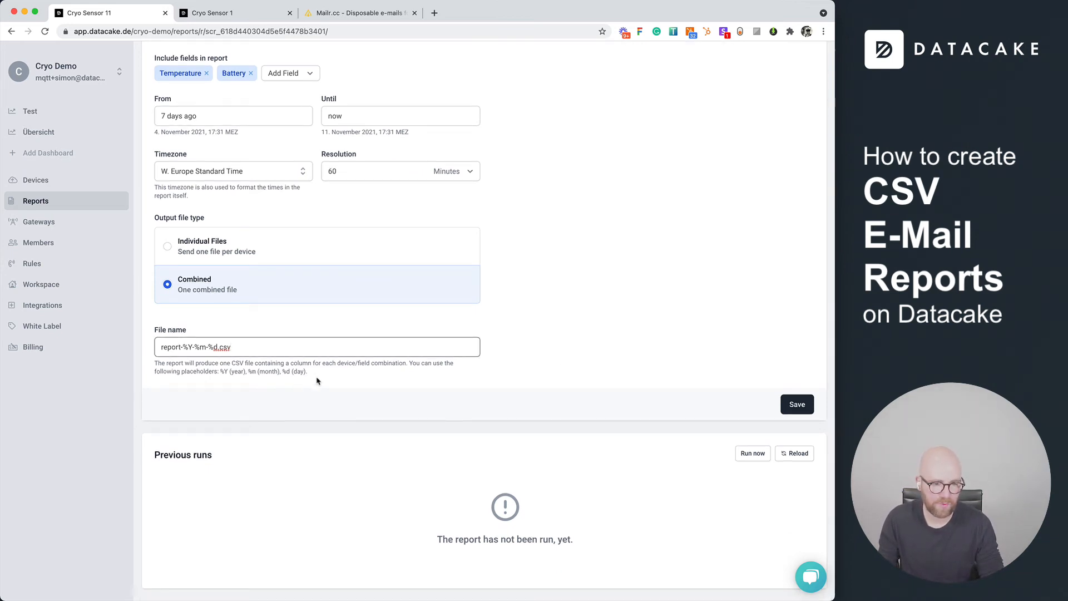
drag(318, 380, 149, 369)
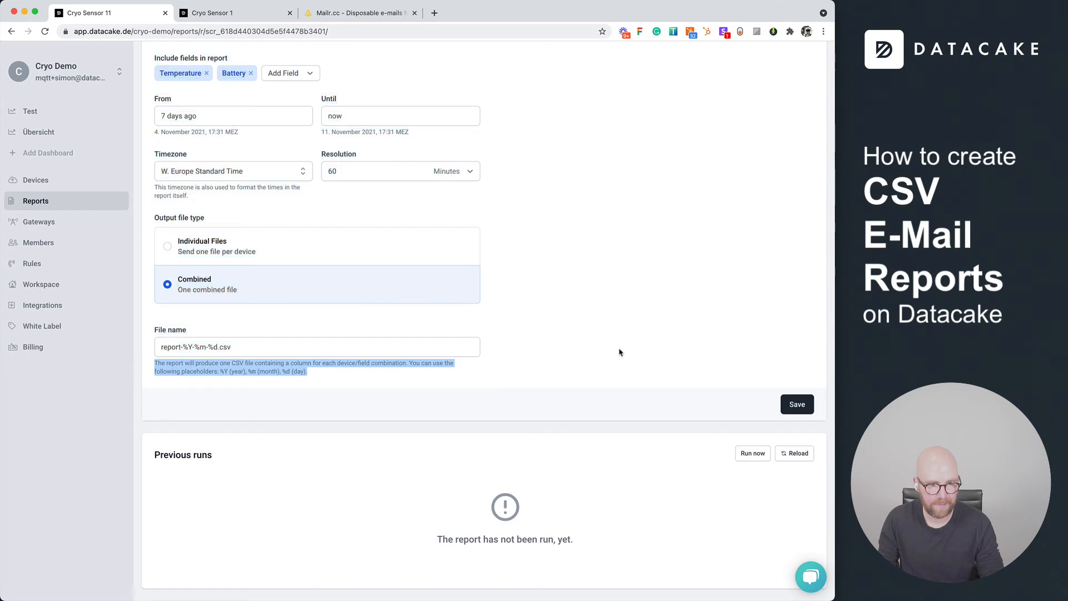
click(693, 351)
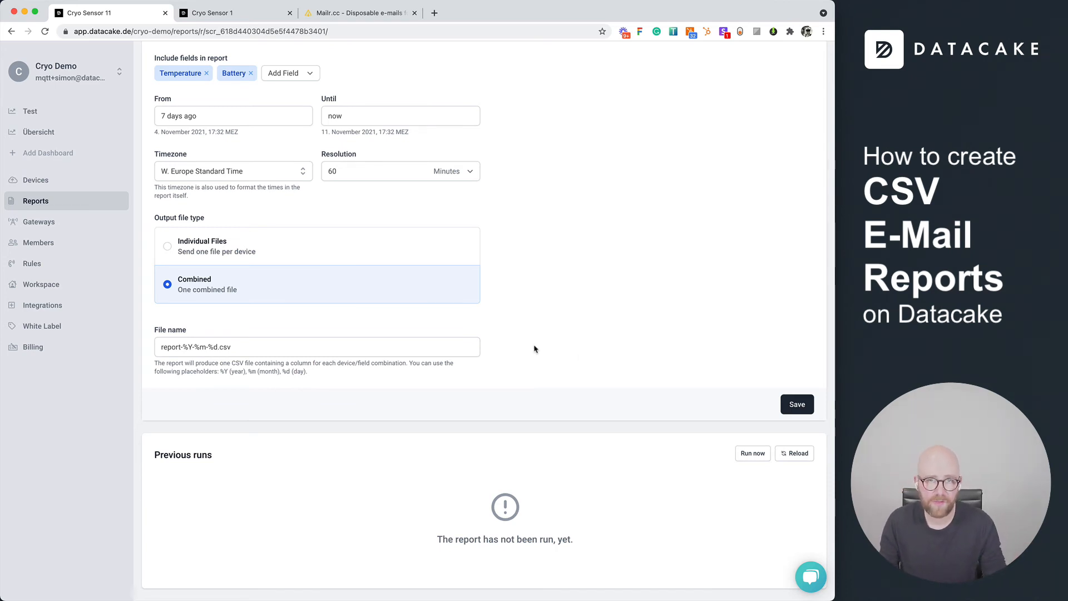
Run the combined report manually and reload the previous runs to check the generated file
click(755, 454)
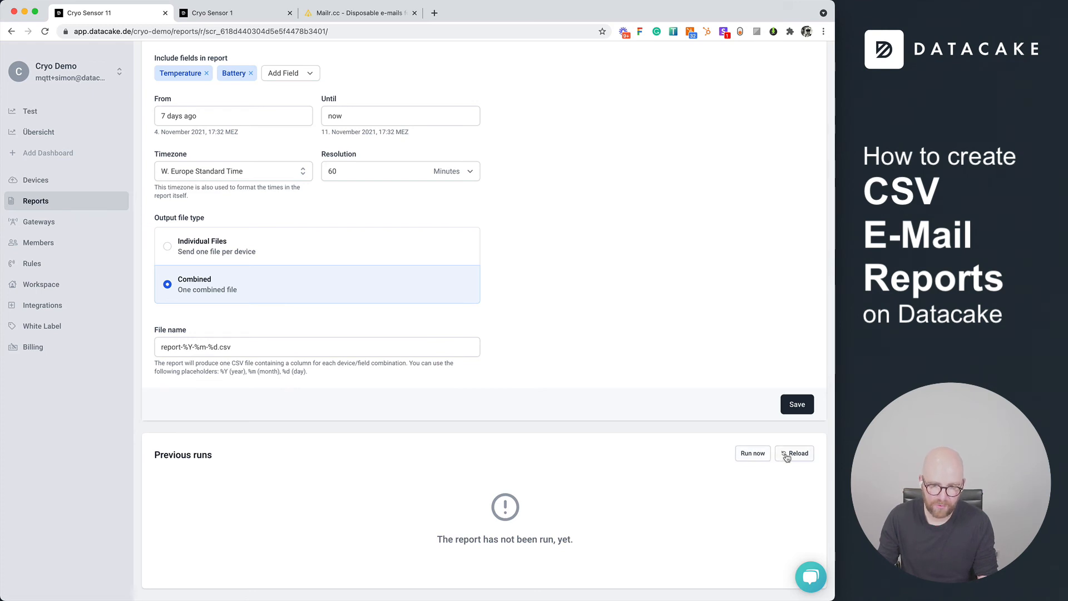
click(787, 457)
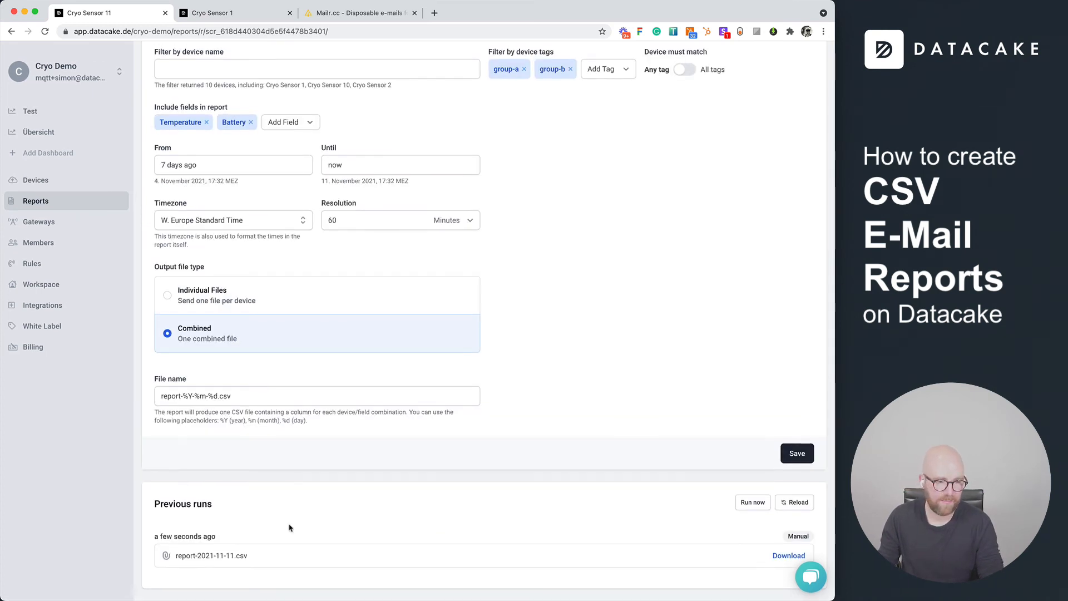
triple_click(228, 554)
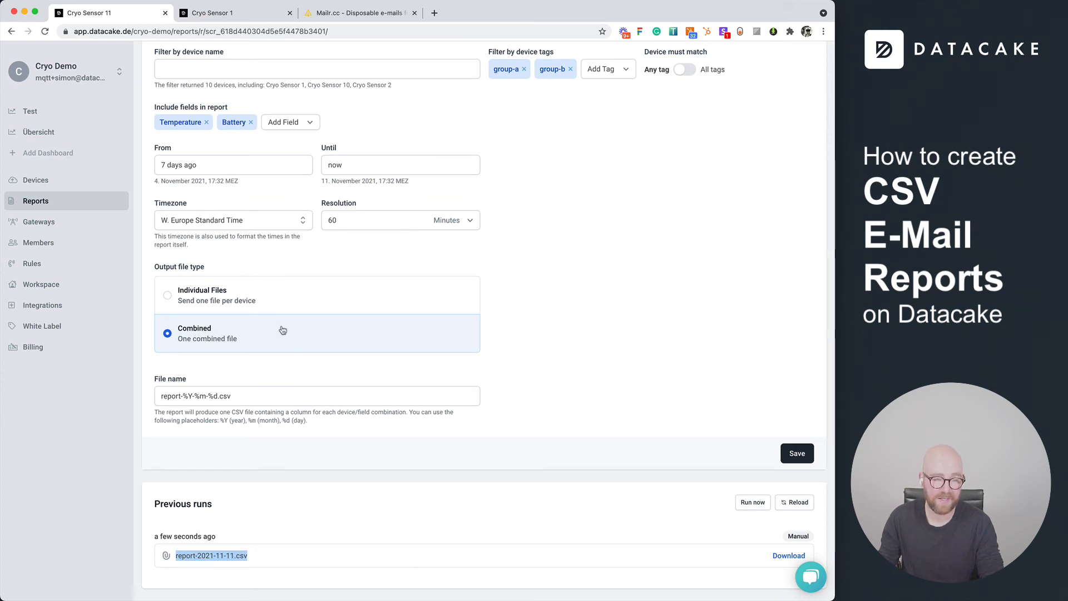
Change the output file type to Individual Files and save the report
click(264, 296)
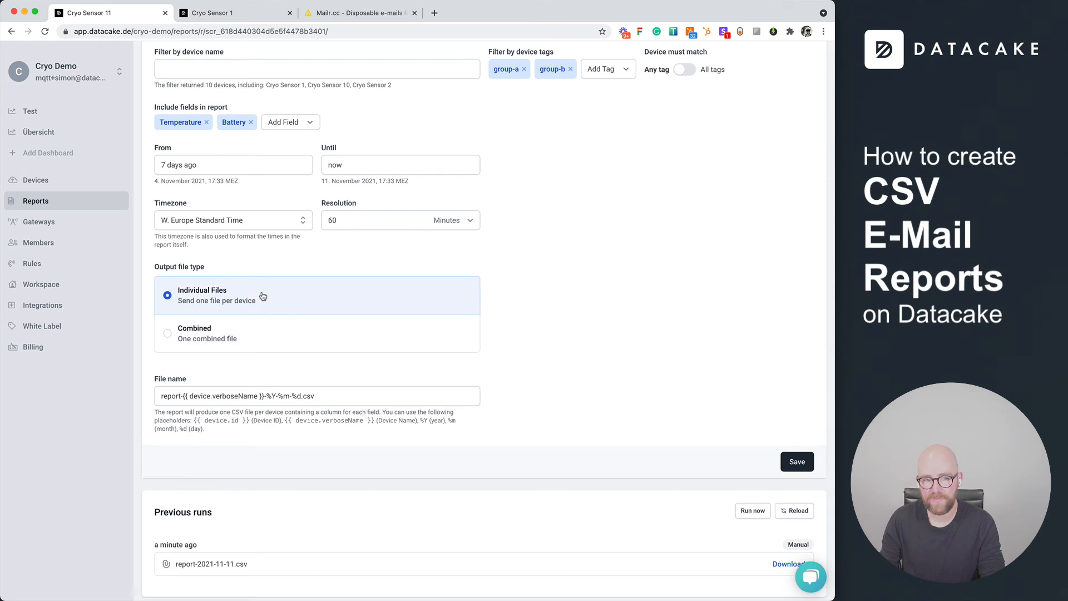
click(793, 461)
Run the report manually with one file per device and reload the previous runs to examine the generated files
scroll(693, 456, down, 1)
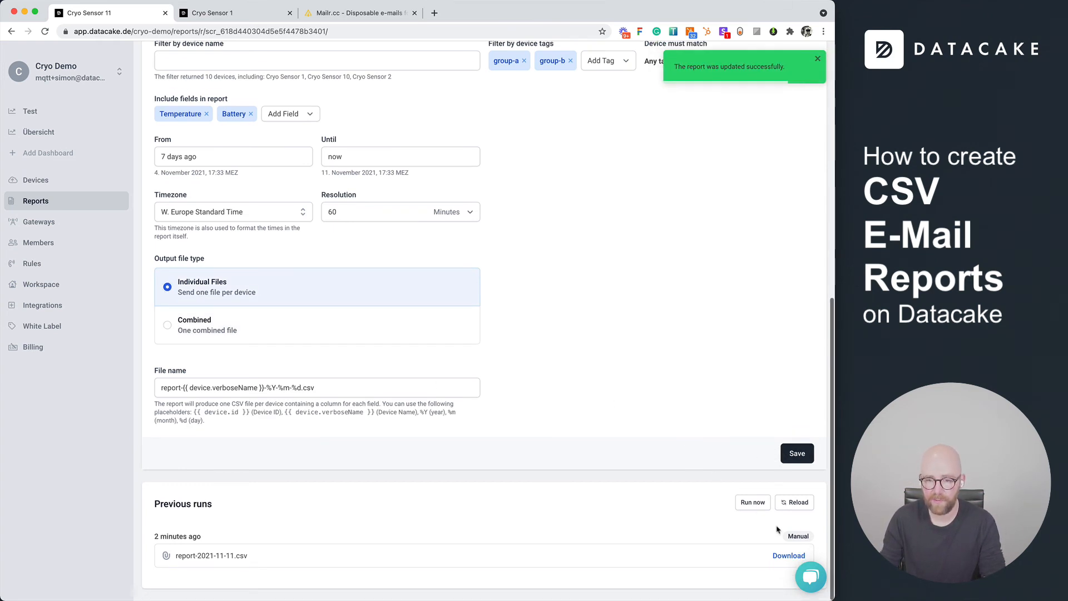
click(755, 504)
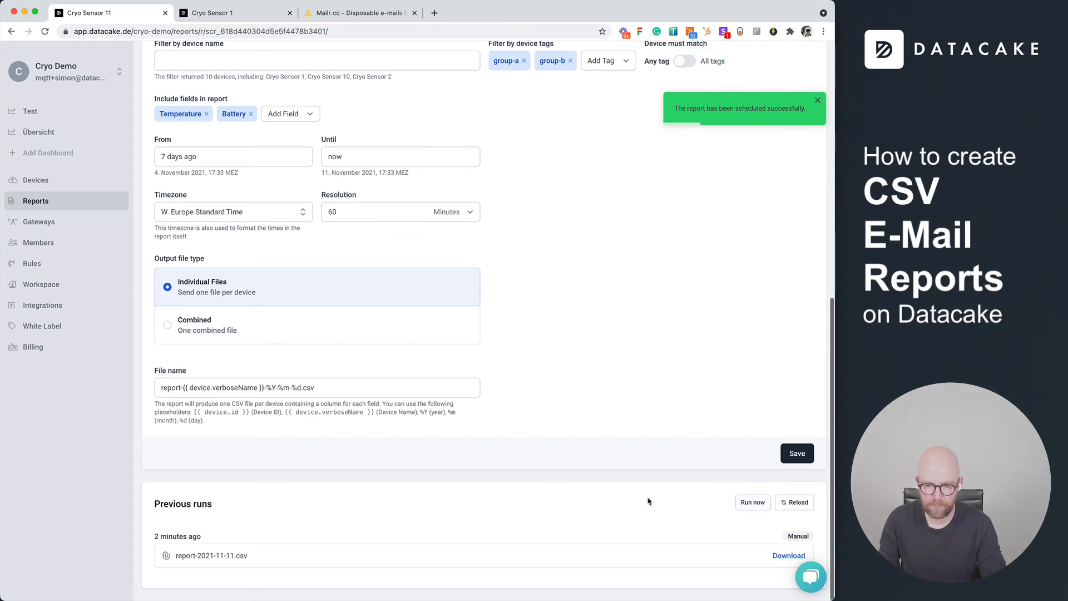
click(796, 502)
scroll(585, 508, down, 5)
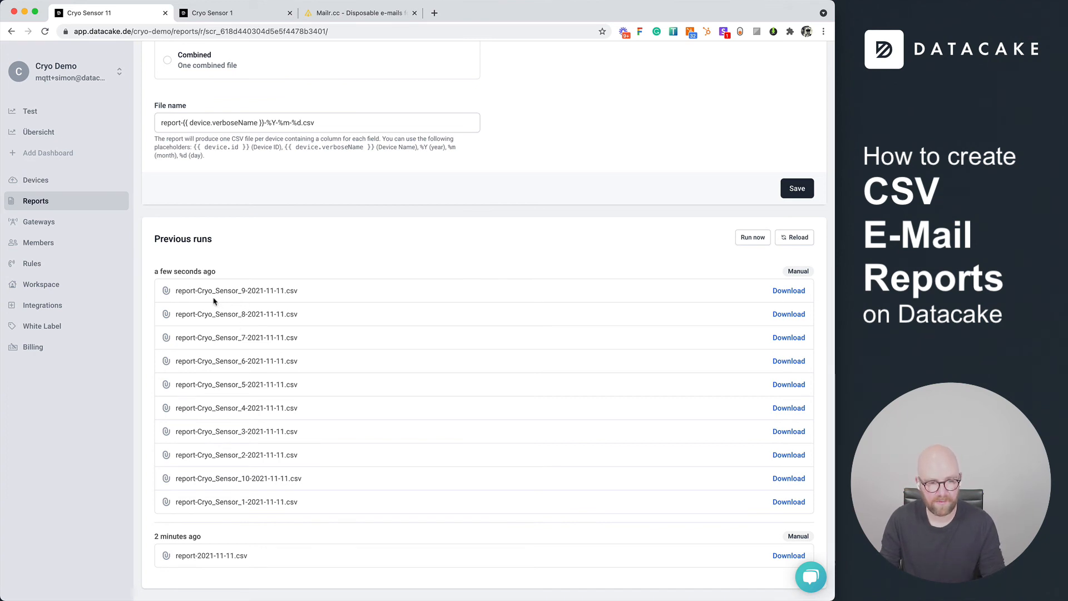
drag(176, 288, 400, 468)
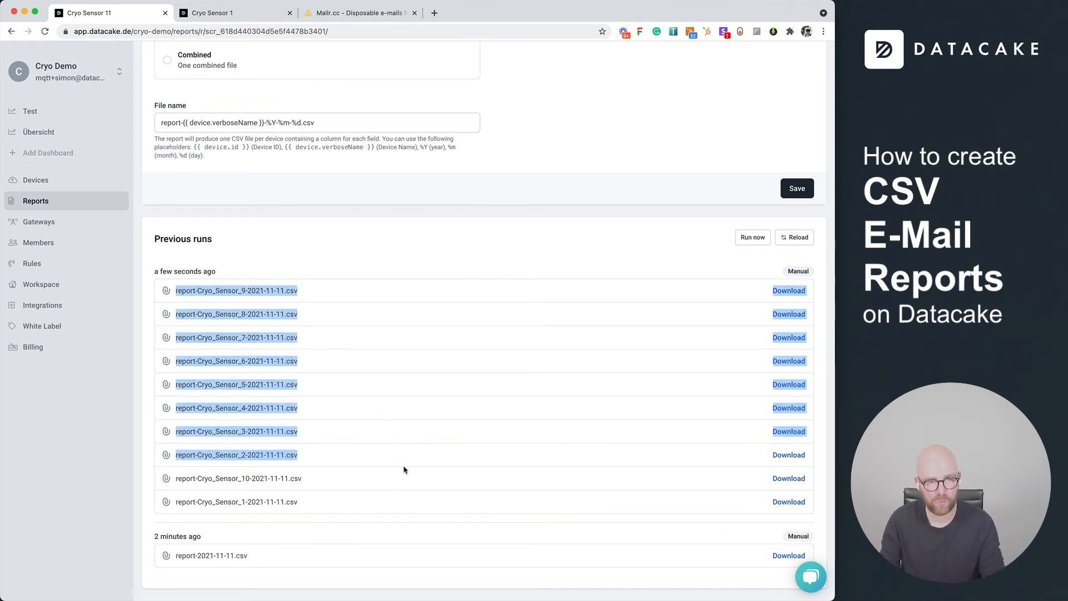
Check the Mailr.cc inbox, then switch to Gmail and examine the CSV links and attachments in the newest report e-mail
scroll(220, 378, up, 6)
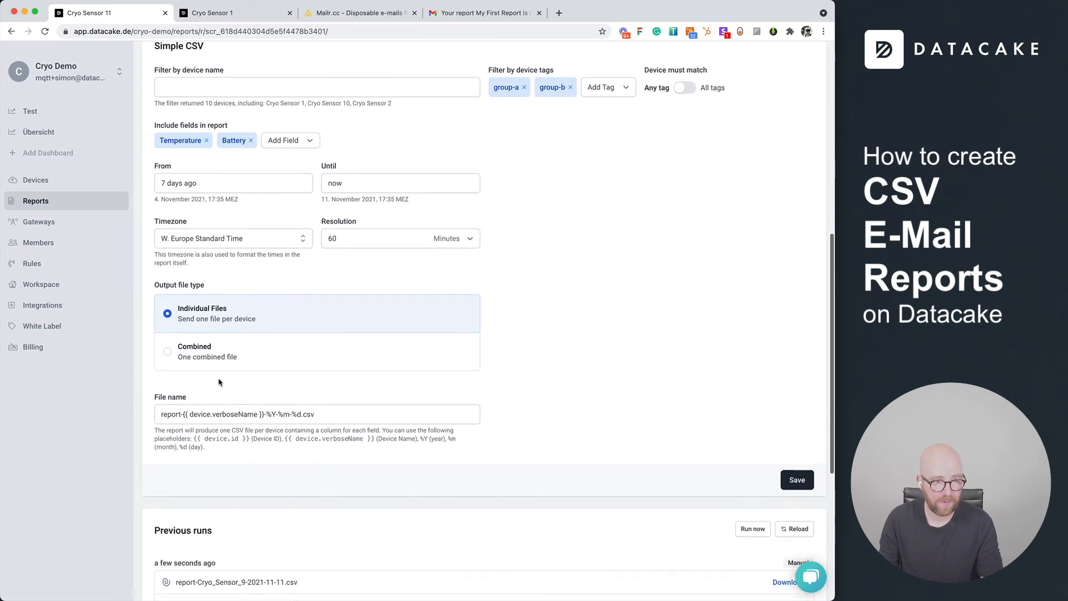
scroll(161, 418, up, 8)
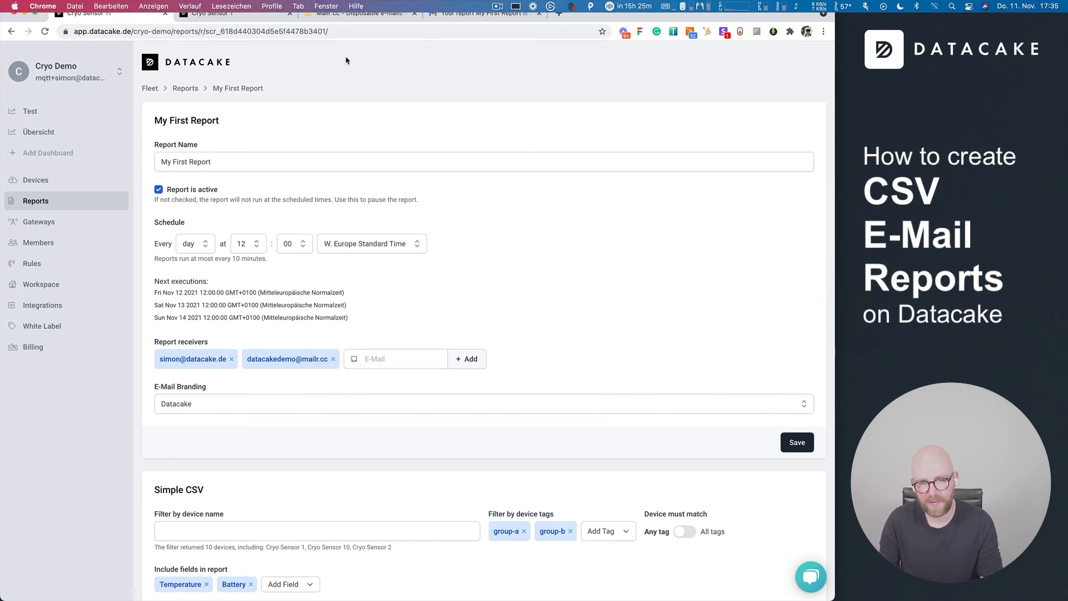
click(359, 12)
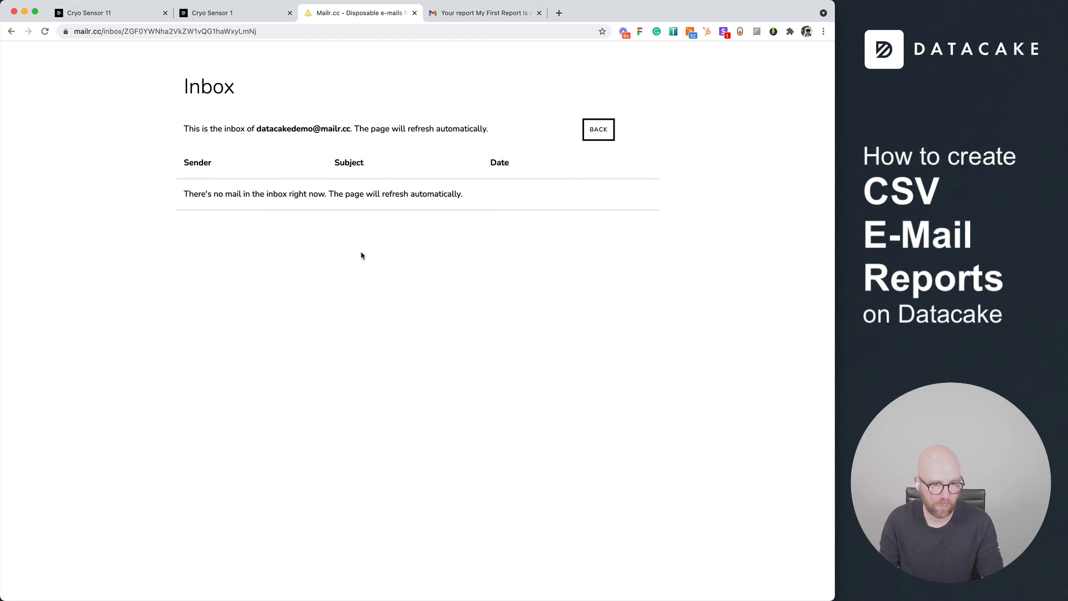
click(473, 14)
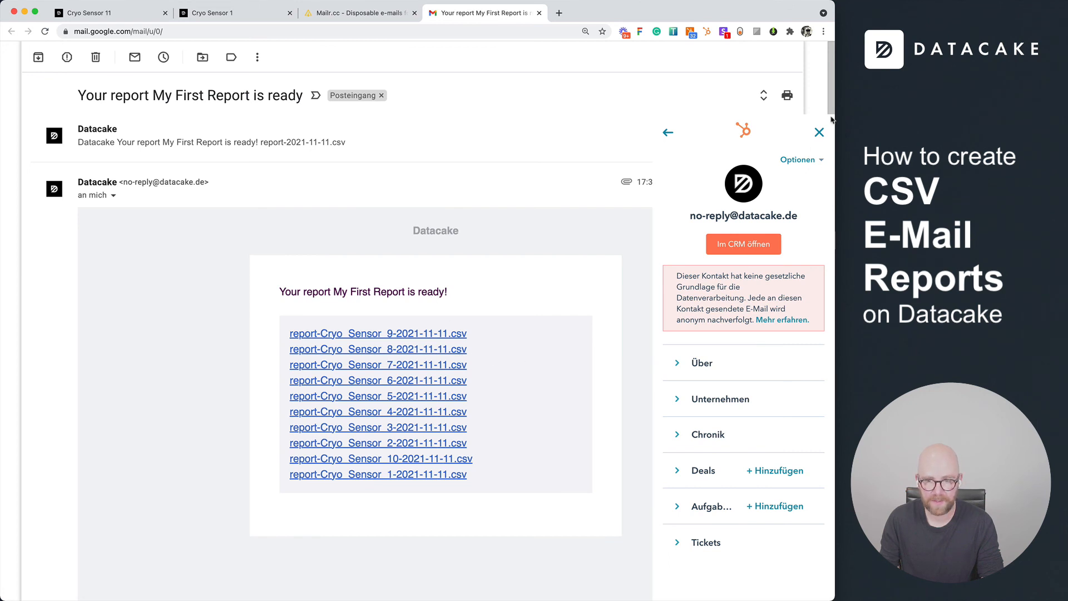
click(818, 132)
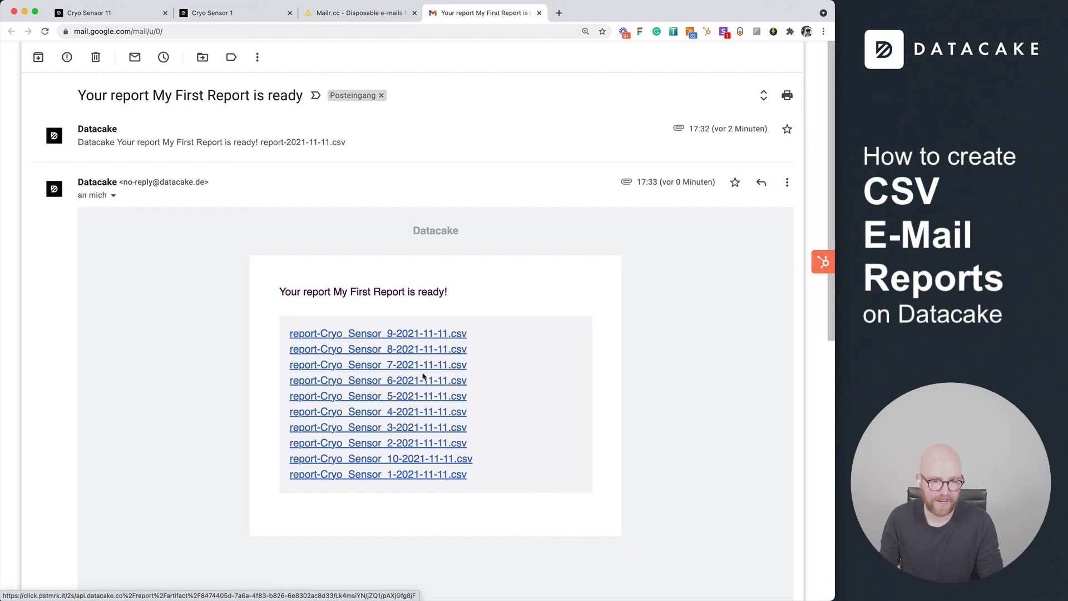
scroll(439, 423, down, 10)
mouse_move(105, 220)
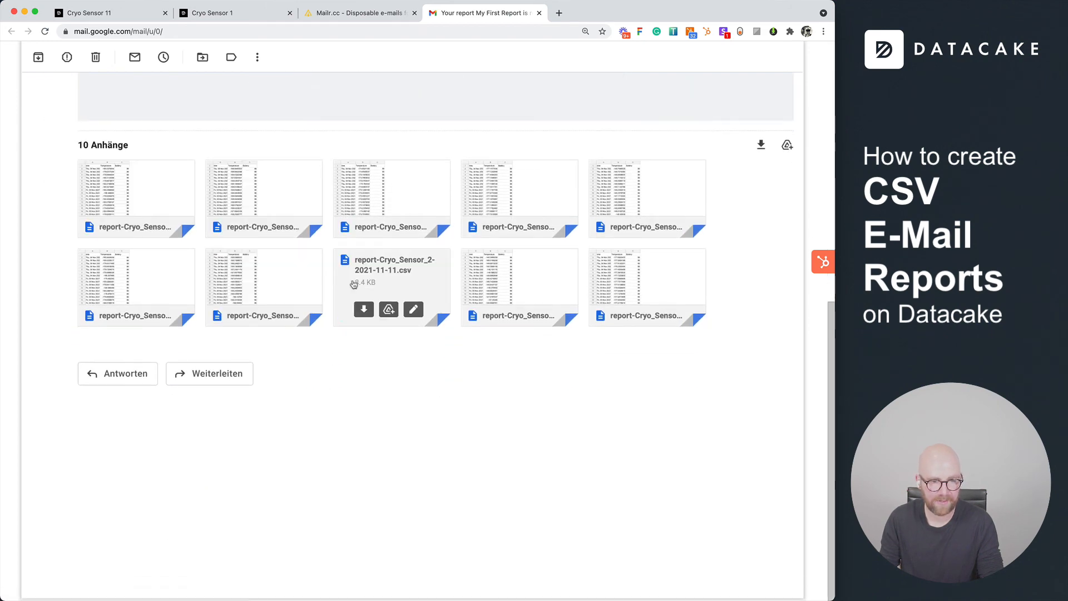
scroll(439, 290, up, 8)
scroll(453, 276, up, 2)
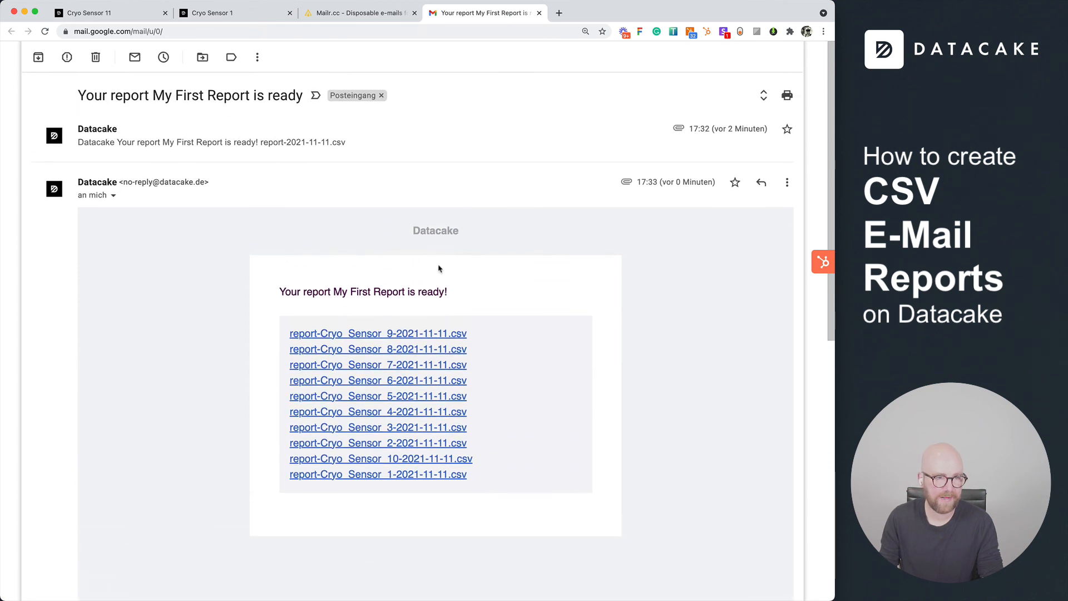
Expand the earlier report e-mail in the same conversation and inspect its combined CSV attachment
click(252, 142)
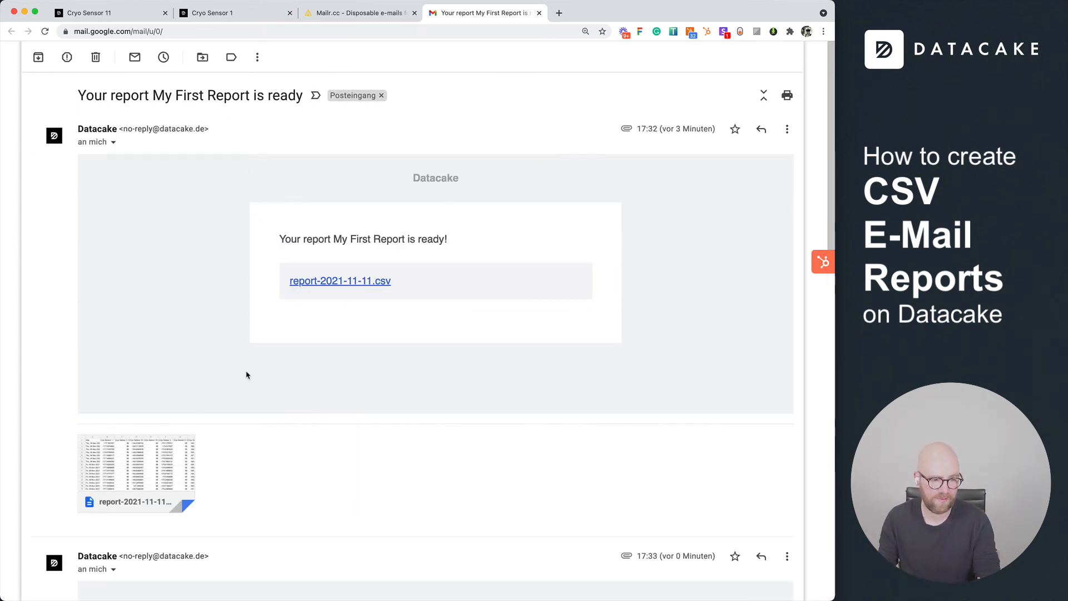
scroll(251, 464, down, 2)
mouse_move(162, 414)
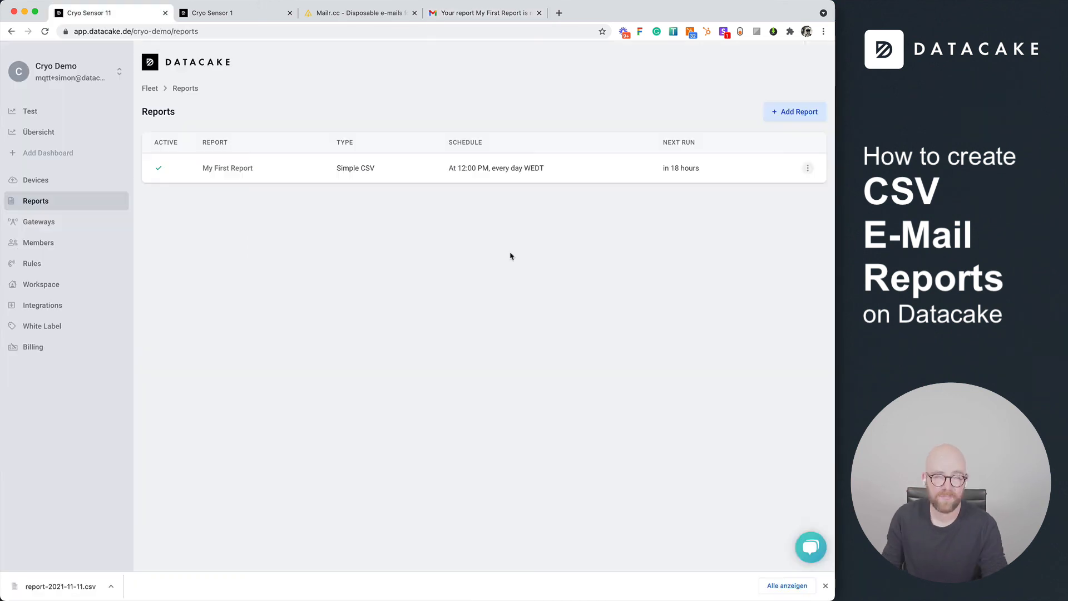
Open the Reports documentation at docs.datacake.de/portal/reports in a new browser tab
click(559, 12)
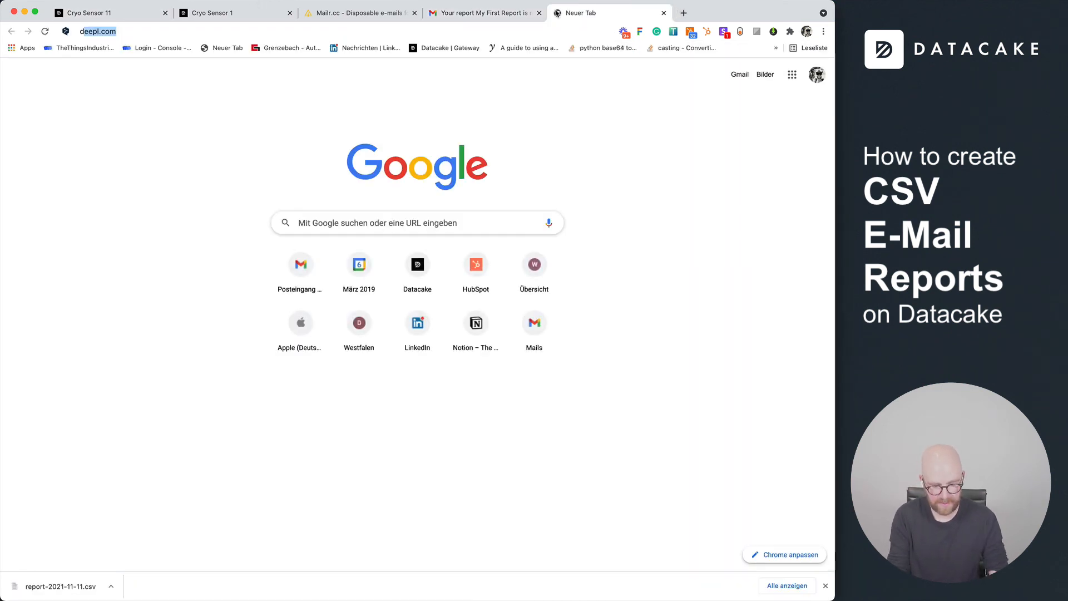
text(docs.datacake.de/pp)
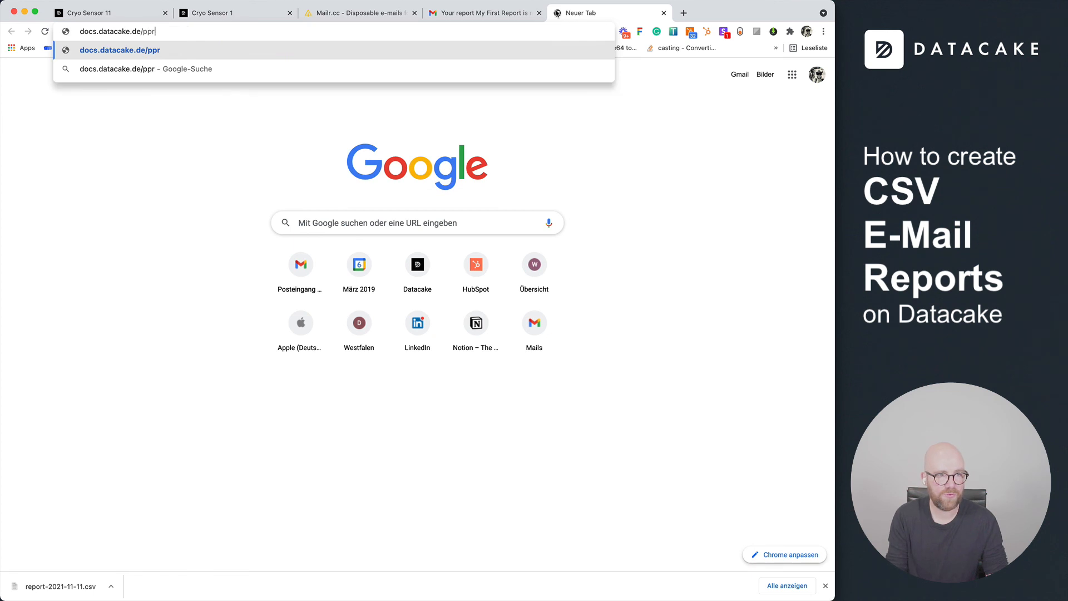
key(BackSpace)
text(ortal/reports)
key(Return)
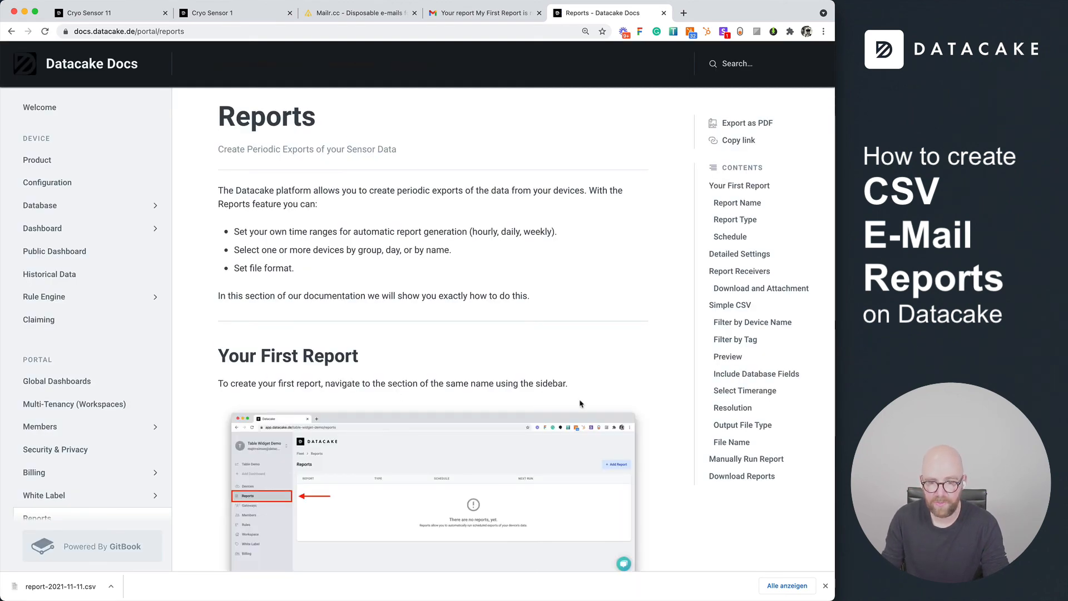
Look through the Reports documentation and read the Resolution section with its example and summary operations
scroll(580, 405, down, 7)
scroll(580, 404, down, 10)
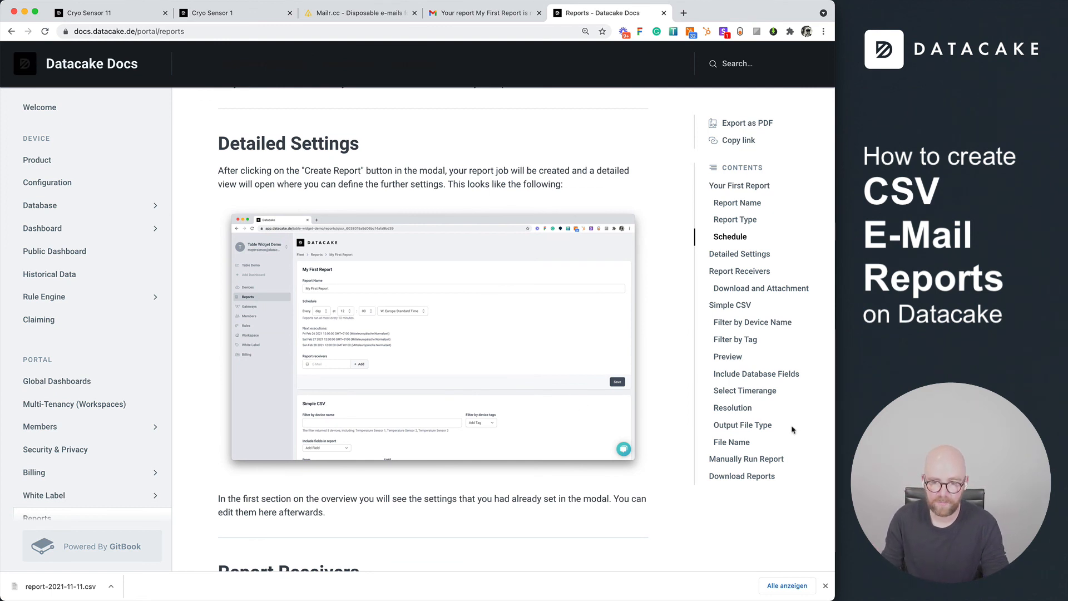
click(736, 410)
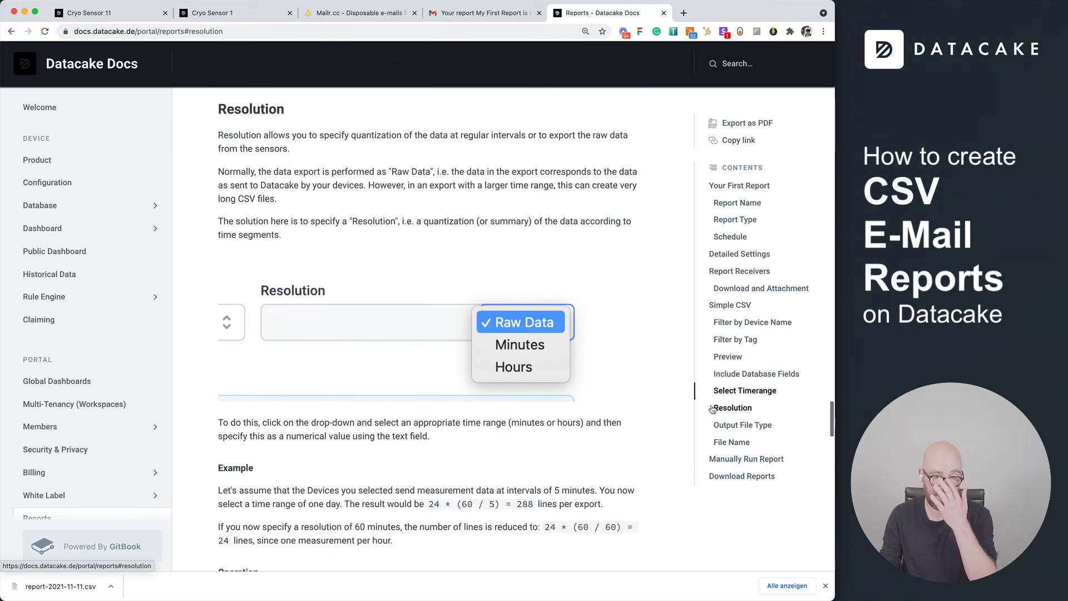
scroll(410, 337, down, 4)
scroll(410, 336, down, 2)
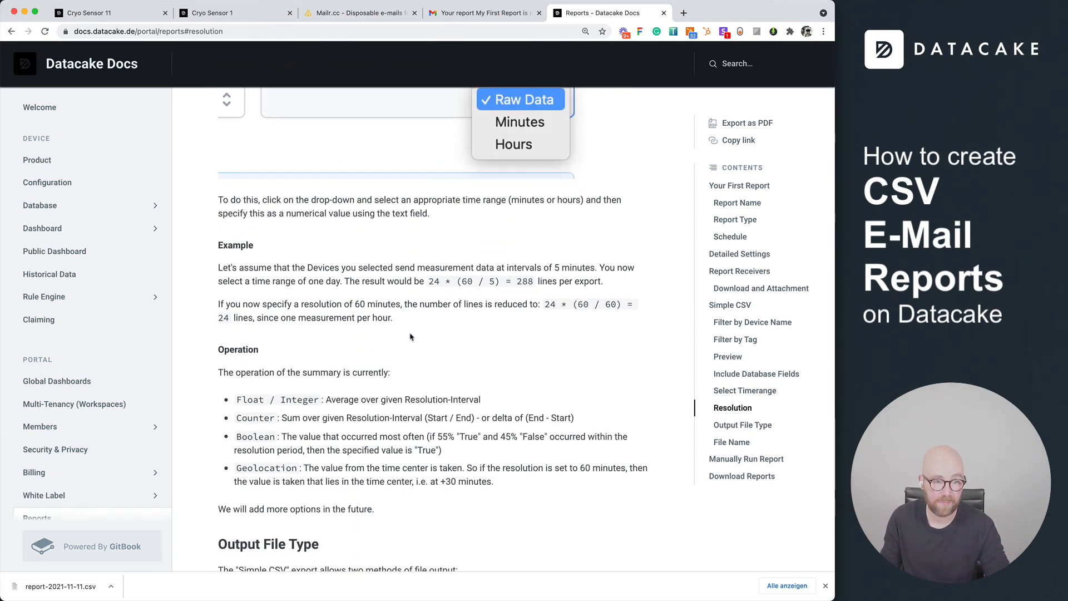
Return to the Datacake reports overview and open My First Report
click(132, 14)
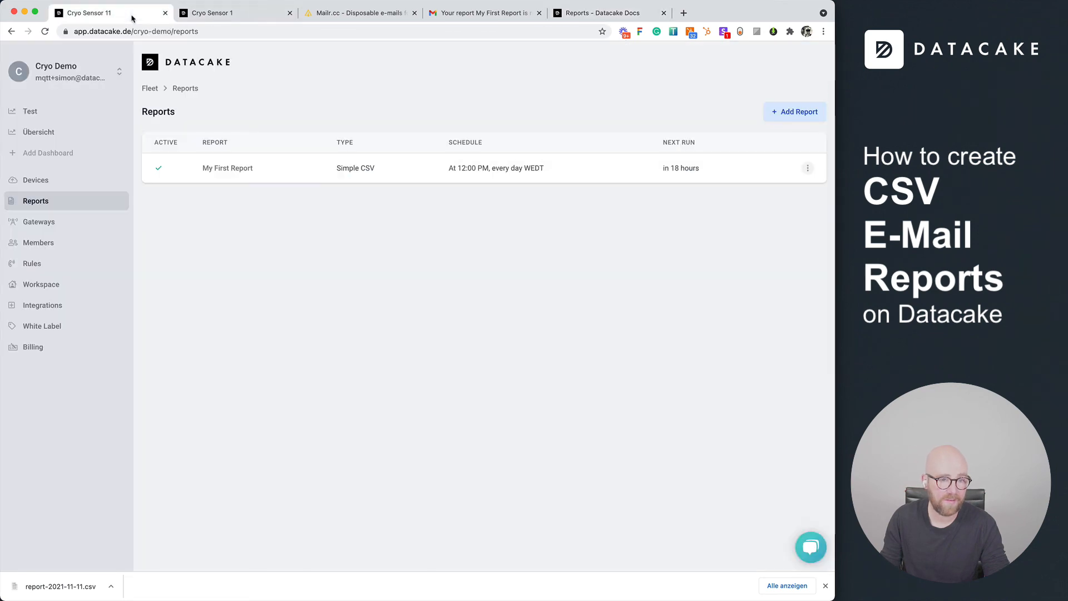
click(233, 168)
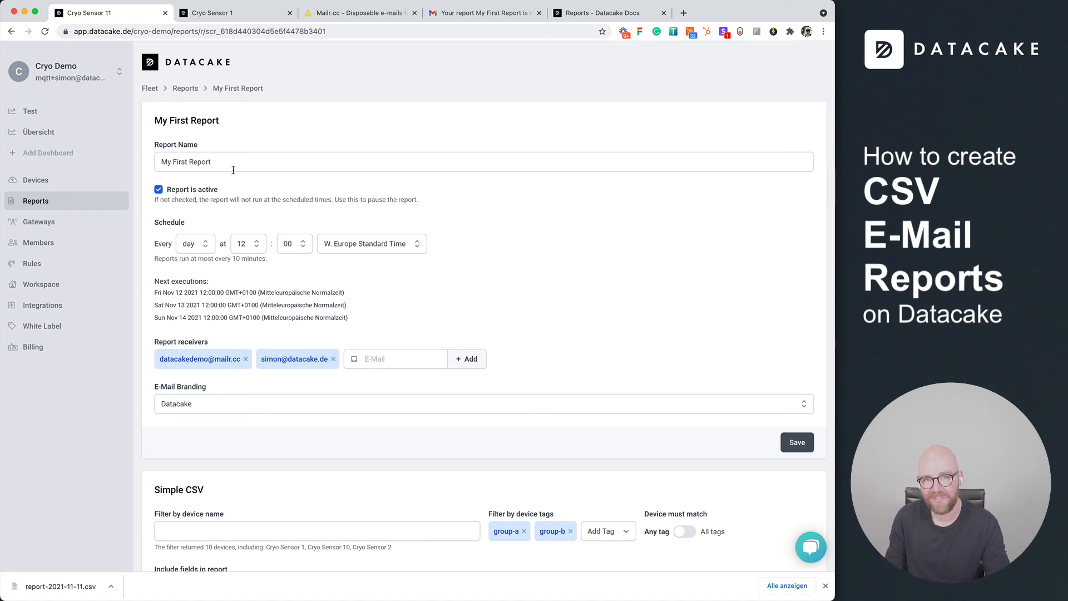
mouse_move(559, 4)
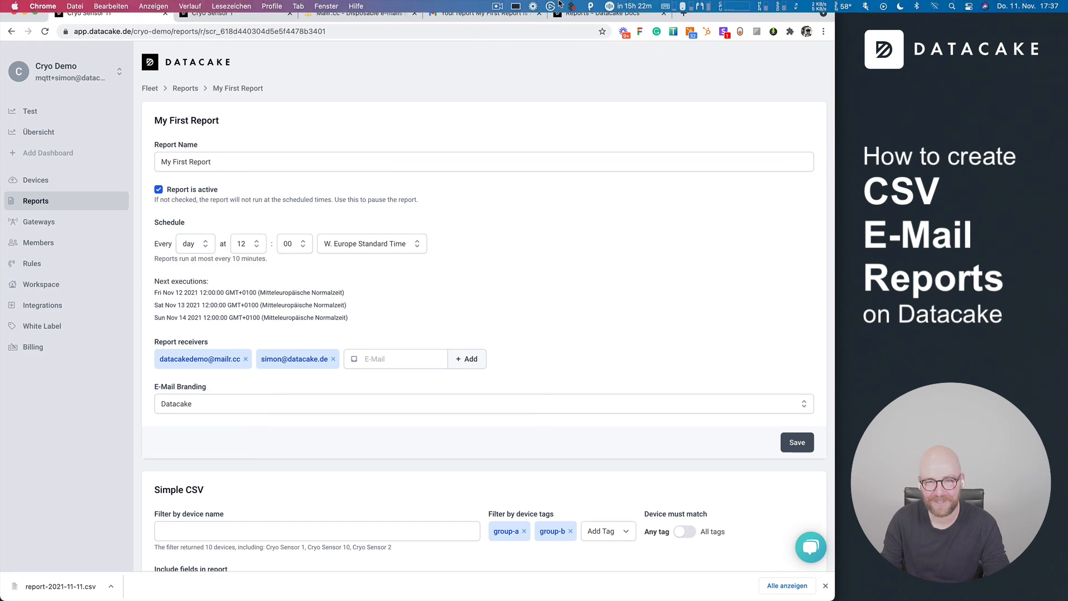